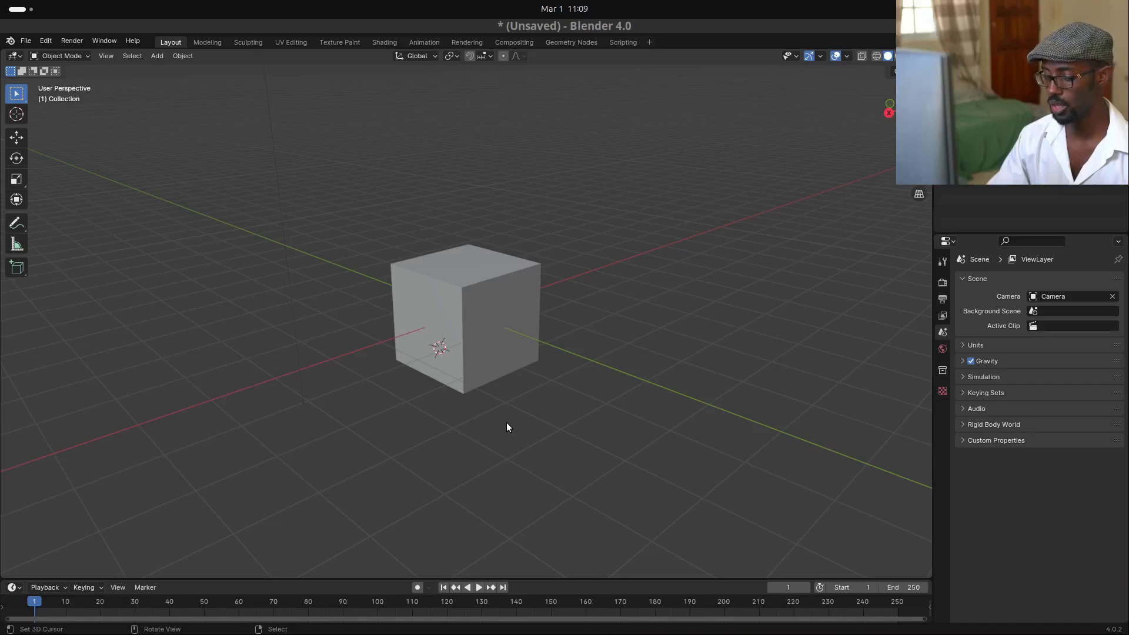
Scale the cube down and place the 3D cursor beside it along the Y axis
{"action": "left_click", "coordinate": [432, 324]}
{"action": "key", "text": "s"}
{"action": "left_click", "coordinate": [486, 336]}
{"action": "left_click", "coordinate": [547, 357]}
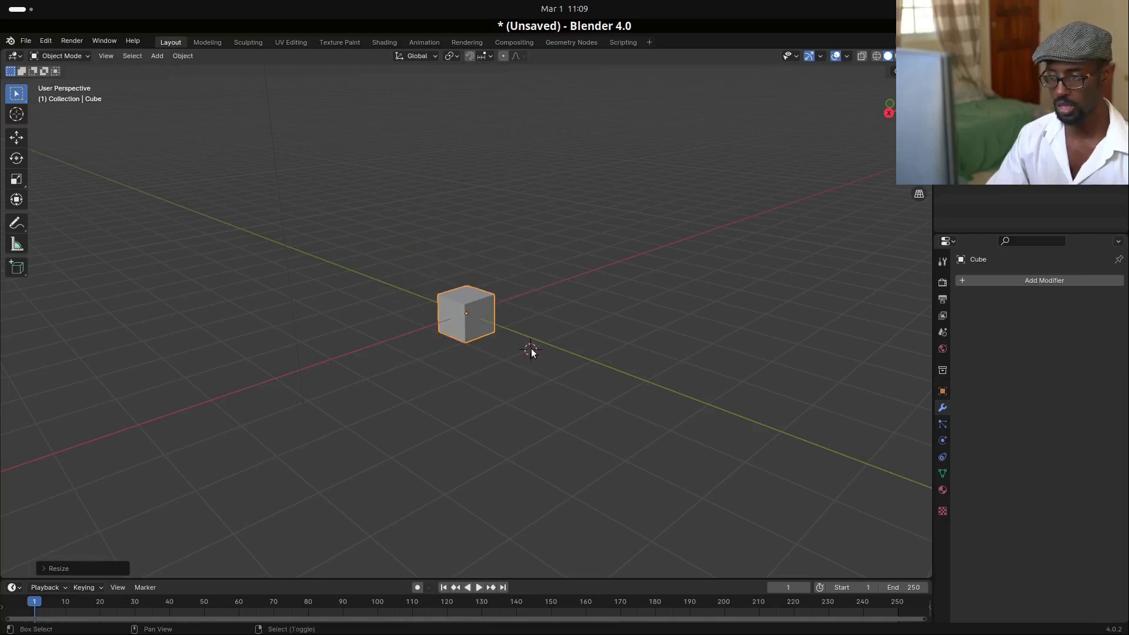
Add a Bezier curve at the 3D cursor
{"action": "key", "text": "shift+a"}
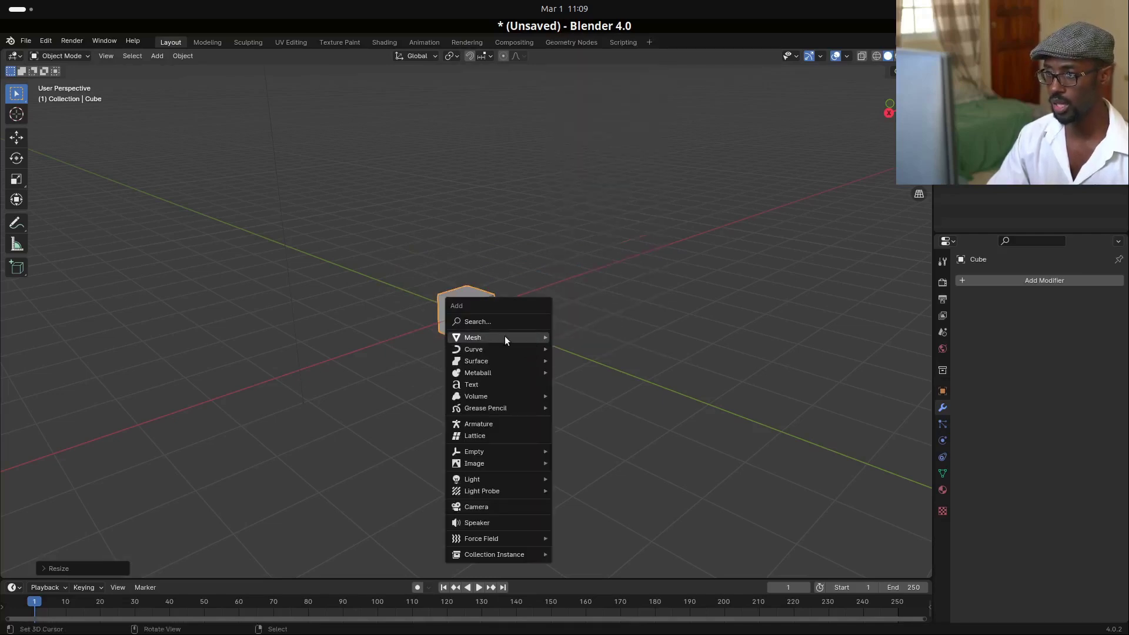
{"action": "mouse_move", "coordinate": [501, 350]}
{"action": "scroll", "coordinate": [588, 55], "scroll_direction": "up", "scroll_amount": 3}
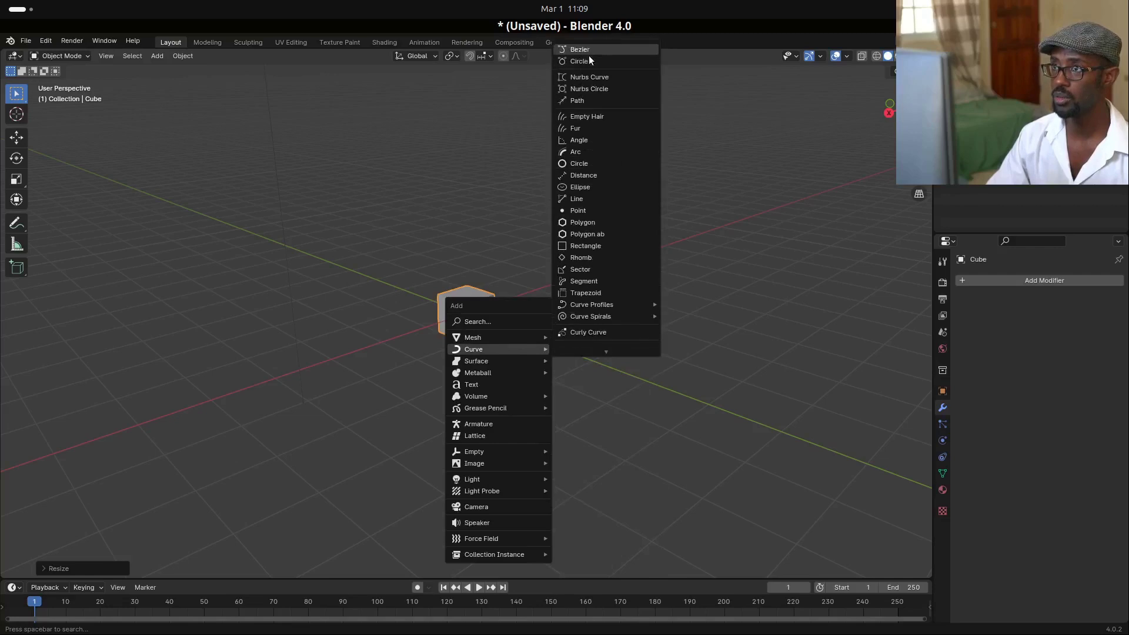
{"action": "scroll", "coordinate": [593, 65], "scroll_direction": "down", "scroll_amount": 2}
{"action": "scroll", "coordinate": [592, 53], "scroll_direction": "up", "scroll_amount": 1}
{"action": "scroll", "coordinate": [591, 57], "scroll_direction": "up", "scroll_amount": 2}
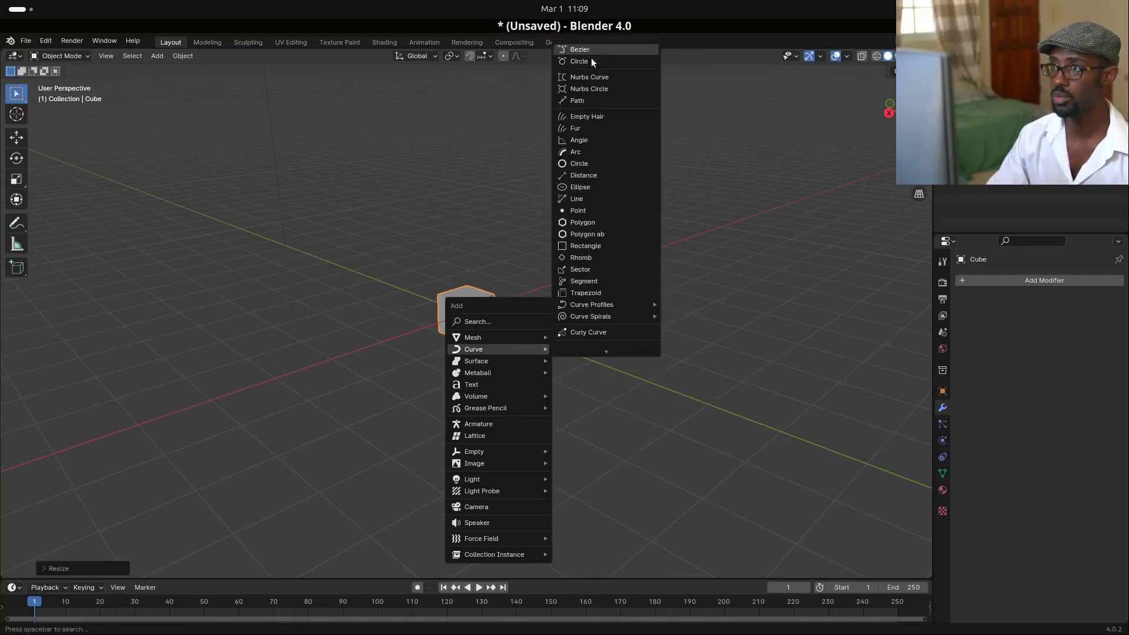
{"action": "left_click", "coordinate": [594, 52]}
{"action": "scroll", "coordinate": [535, 372], "scroll_direction": "up", "scroll_amount": 1}
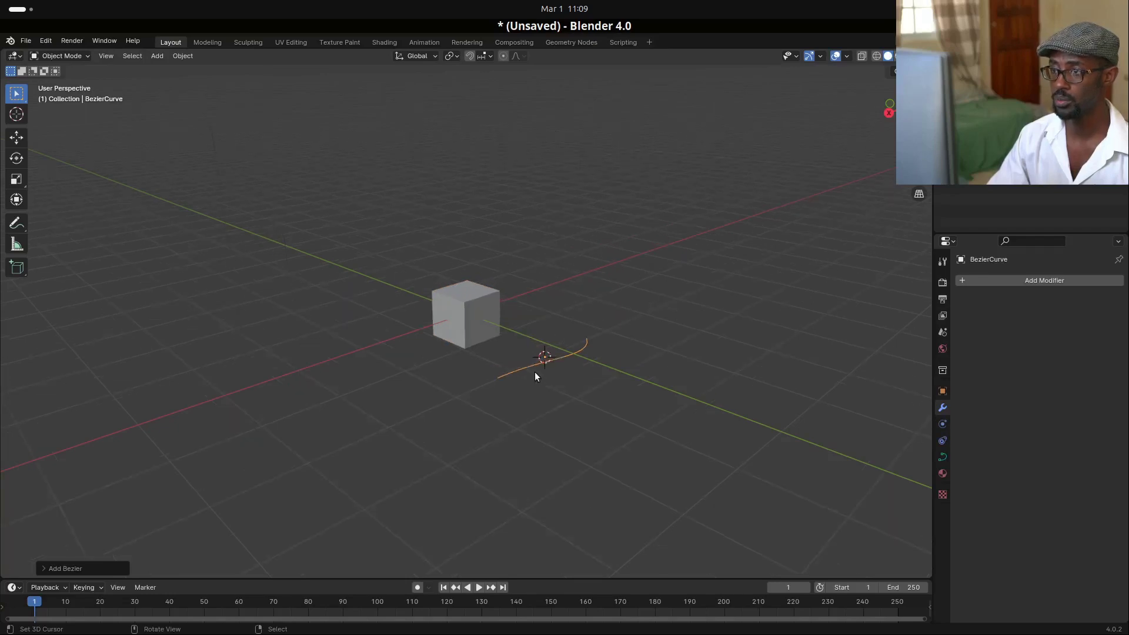
Rotate the Bezier curve 90 degrees about the global X axis
{"action": "type", "text": "rx90"}
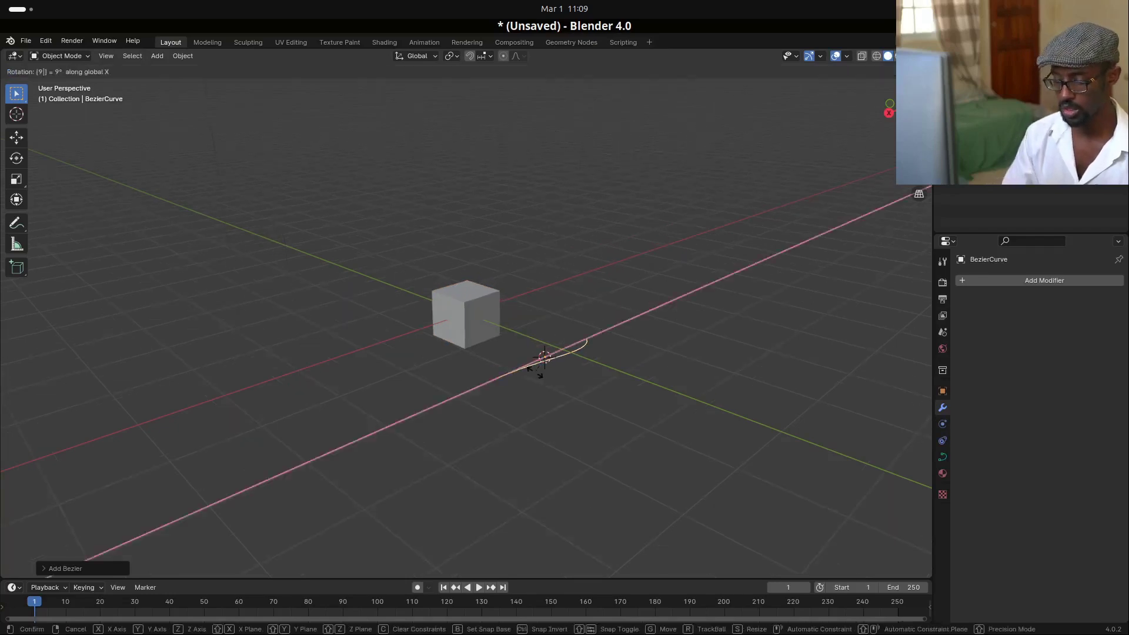
{"action": "key", "text": "Return"}
{"action": "middle_click_drag", "start_coordinate": [534, 372], "coordinate": [559, 385]}
{"action": "key", "text": "Tab"}
{"action": "key", "text": "Tab"}
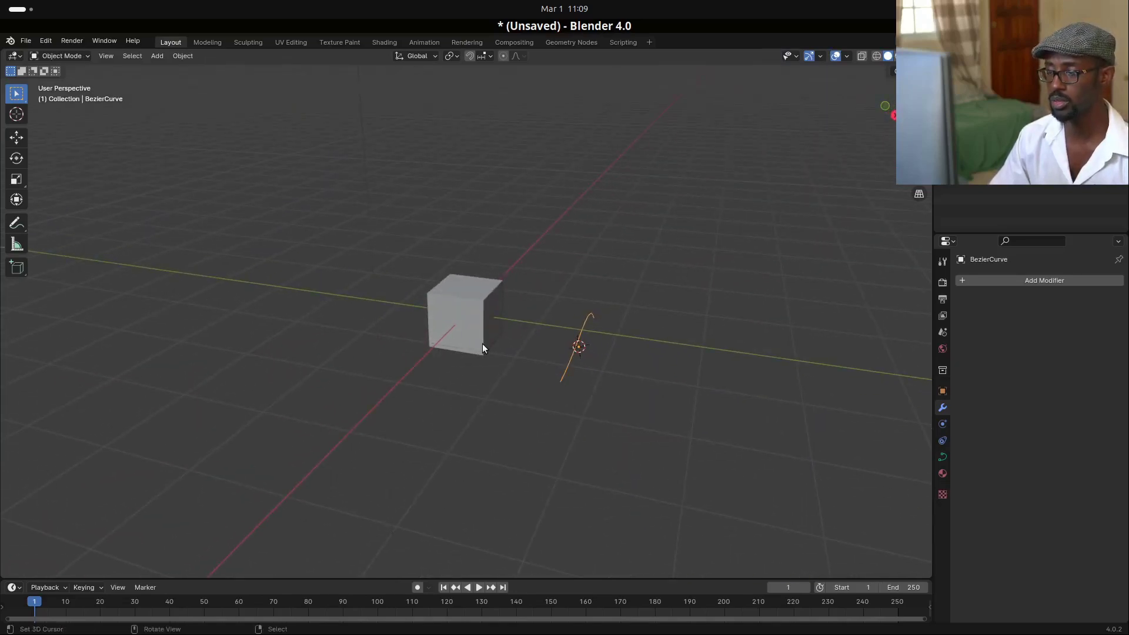
Add a Curve modifier to the cube
{"action": "left_click", "coordinate": [516, 332]}
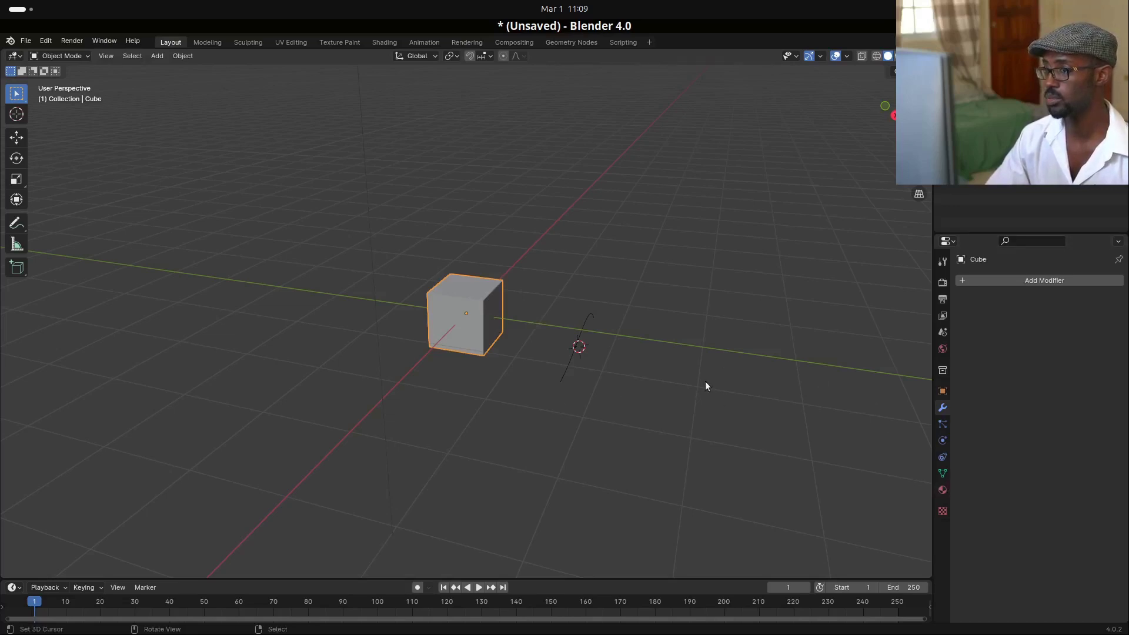
{"action": "middle_click_drag", "start_coordinate": [566, 410], "coordinate": [522, 406]}
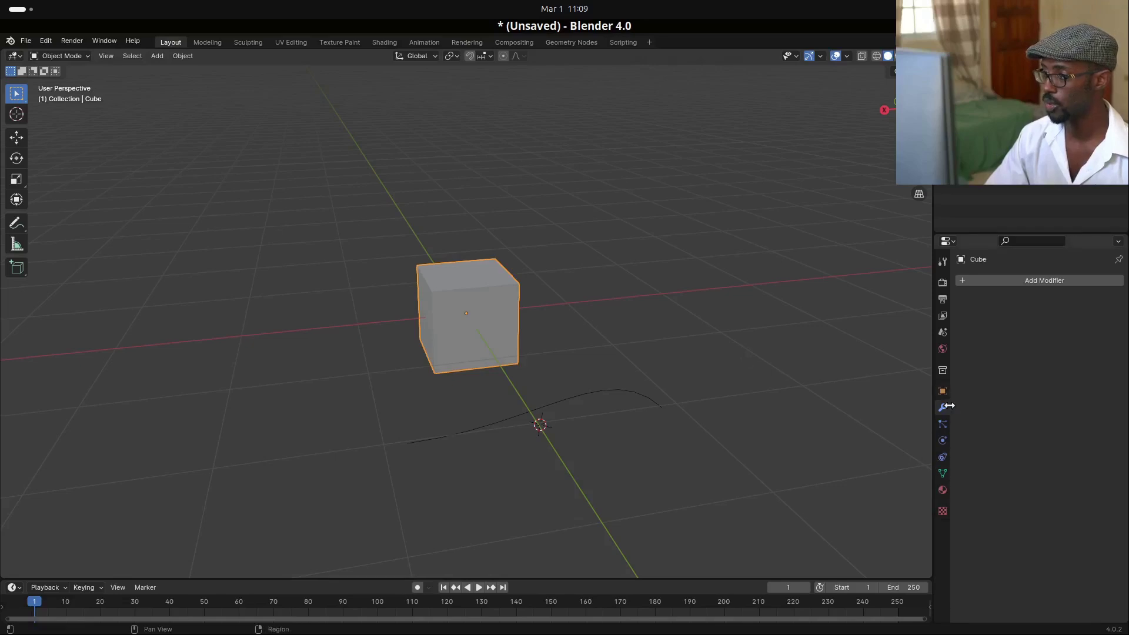
{"action": "left_click", "coordinate": [1018, 280]}
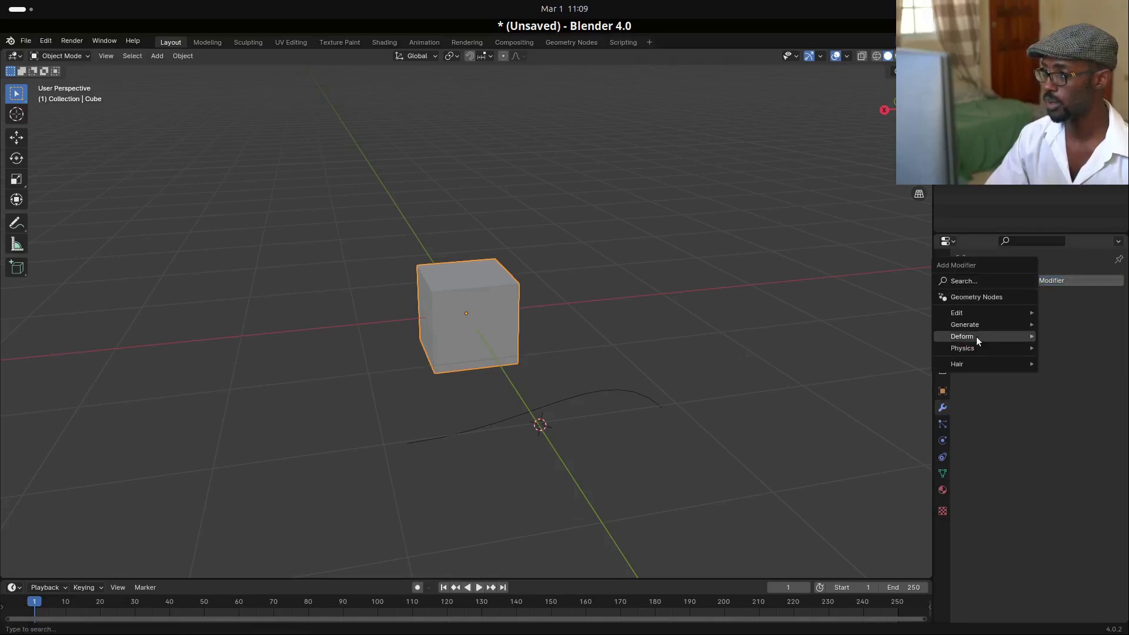
{"action": "left_click", "coordinate": [976, 281]}
{"action": "left_click", "coordinate": [971, 303]}
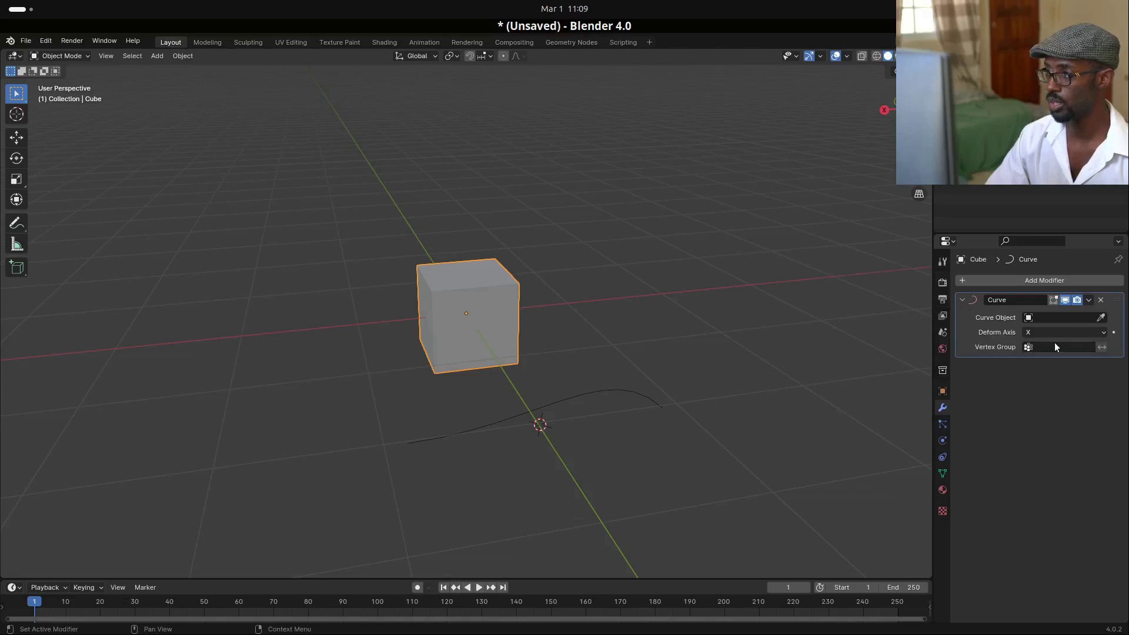
Assign BezierCurve as the curve object of the cube's Curve modifier
{"action": "middle_click_drag", "start_coordinate": [584, 421], "coordinate": [641, 403]}
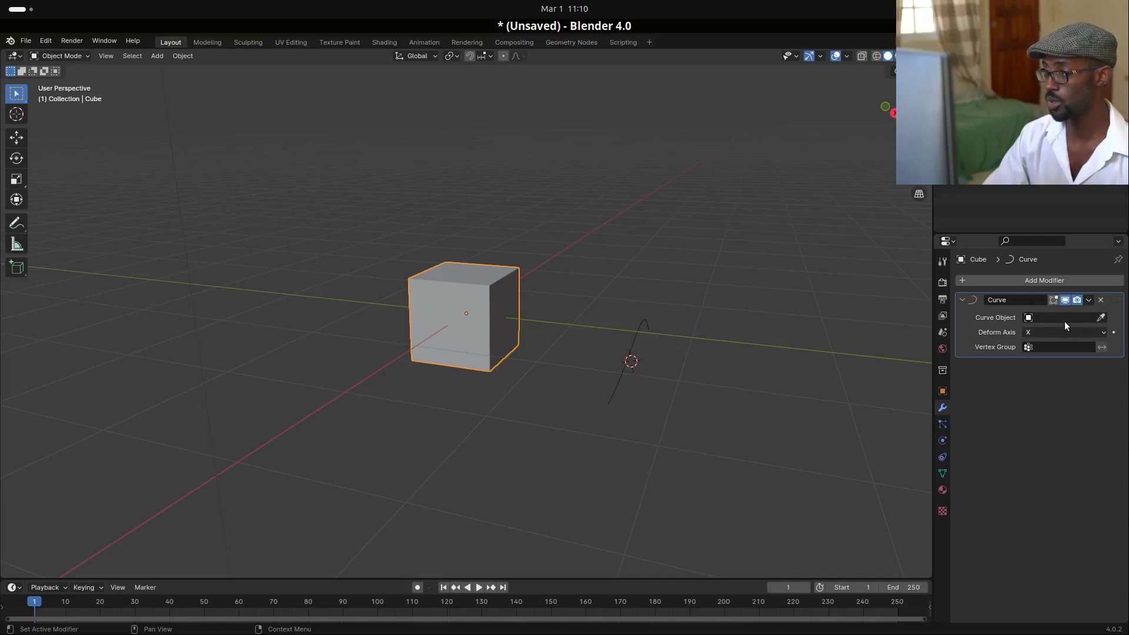
{"action": "left_click", "coordinate": [1102, 317]}
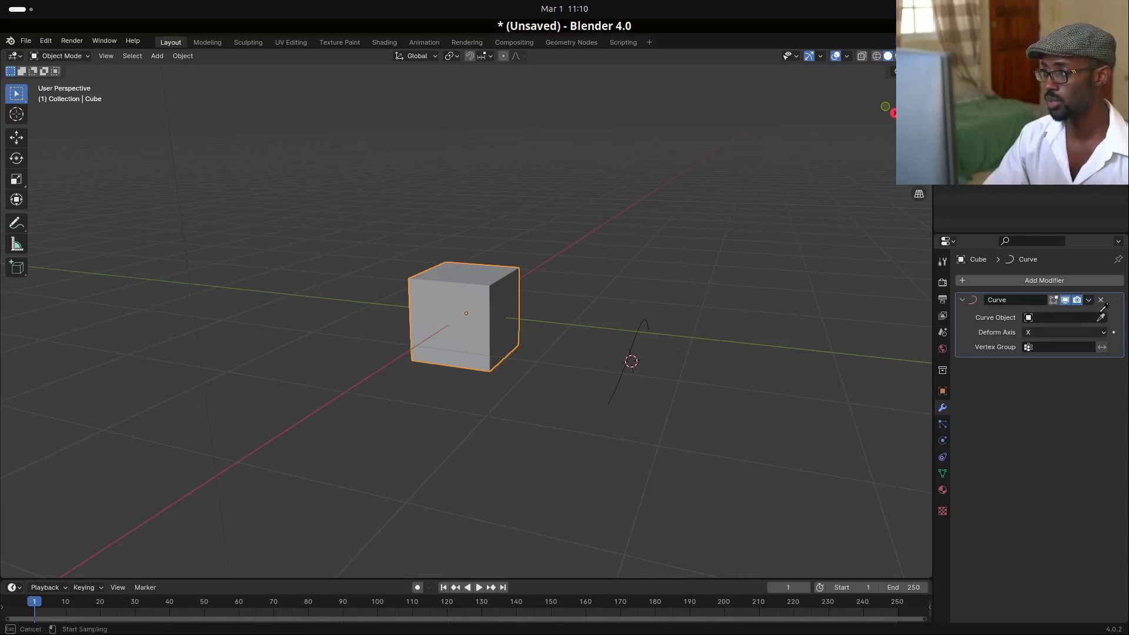
{"action": "left_click", "coordinate": [645, 322]}
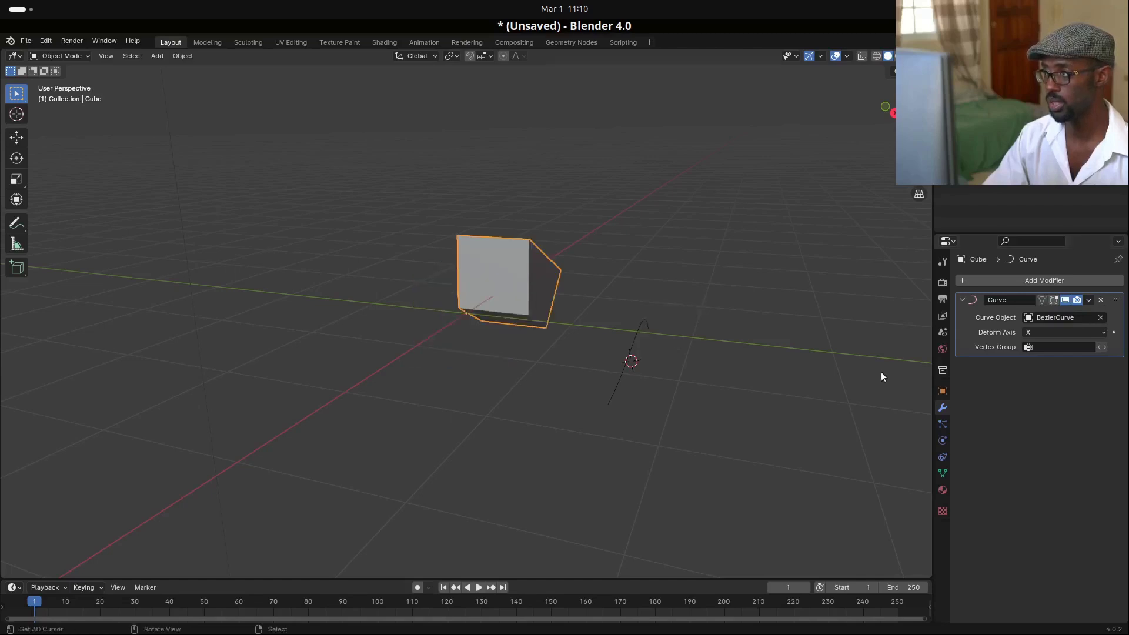
Examine the deformed cube and its position relative to the Bezier curve from several angles
{"action": "middle_click_drag", "start_coordinate": [593, 337], "coordinate": [644, 328]}
{"action": "scroll", "coordinate": [639, 330], "scroll_direction": "up", "scroll_amount": 2}
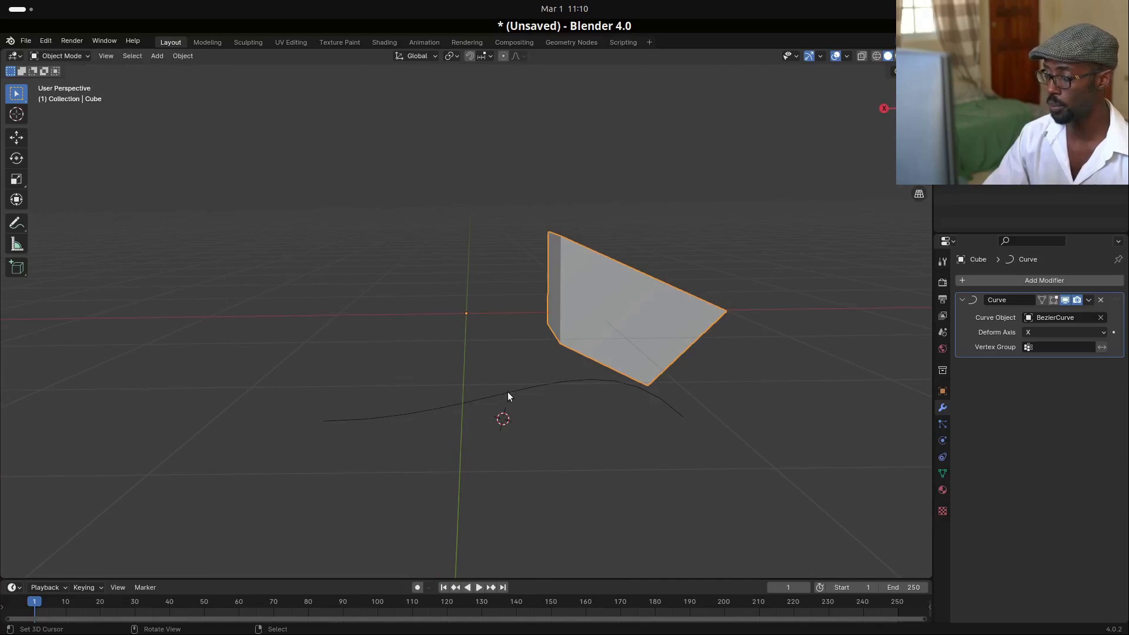
{"action": "scroll", "coordinate": [521, 393], "scroll_direction": "up", "scroll_amount": 1}
{"action": "left_click", "coordinate": [548, 413]}
{"action": "middle_click_drag", "start_coordinate": [548, 413], "coordinate": [413, 388]}
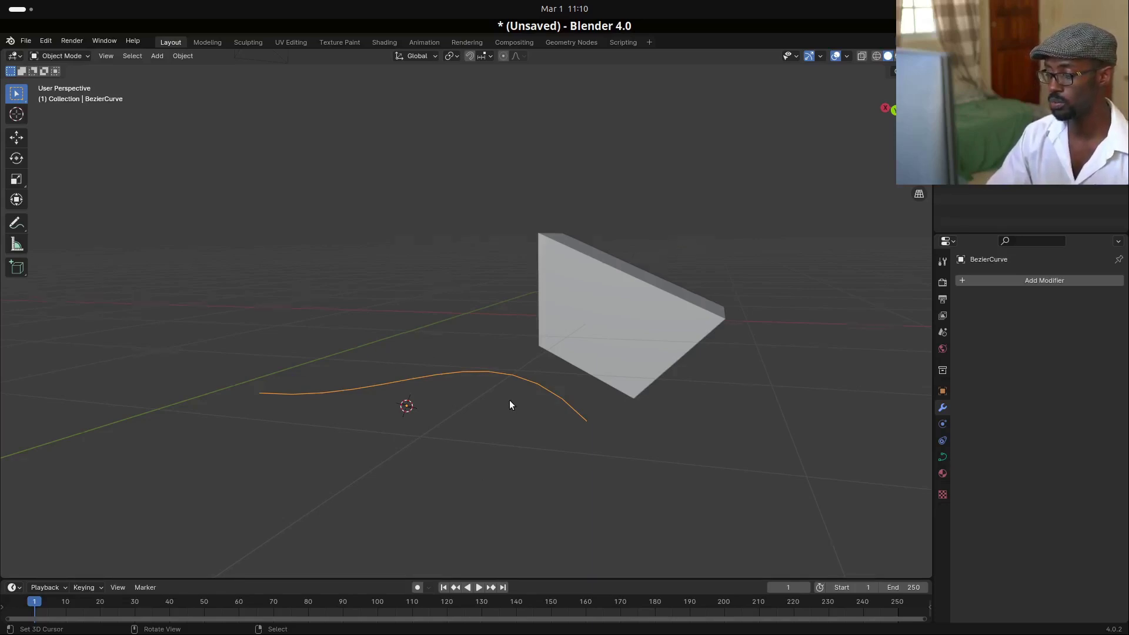
{"action": "middle_click_drag", "start_coordinate": [514, 404], "coordinate": [456, 408]}
{"action": "middle_click_drag", "start_coordinate": [382, 428], "coordinate": [329, 462]}
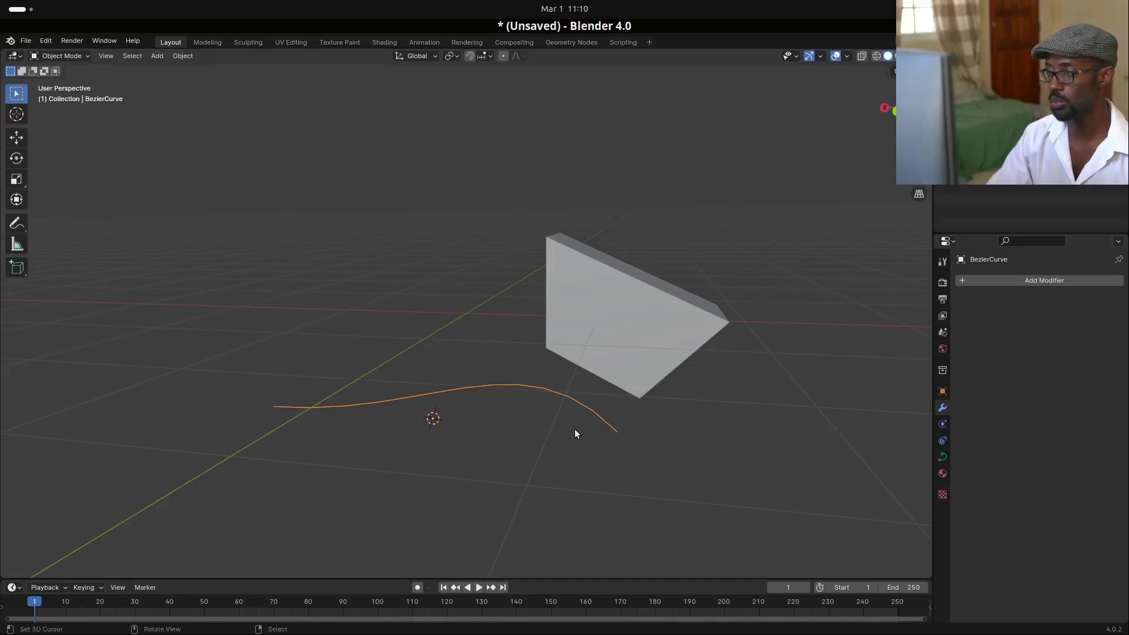
{"action": "middle_click_drag", "start_coordinate": [599, 387], "coordinate": [469, 398]}
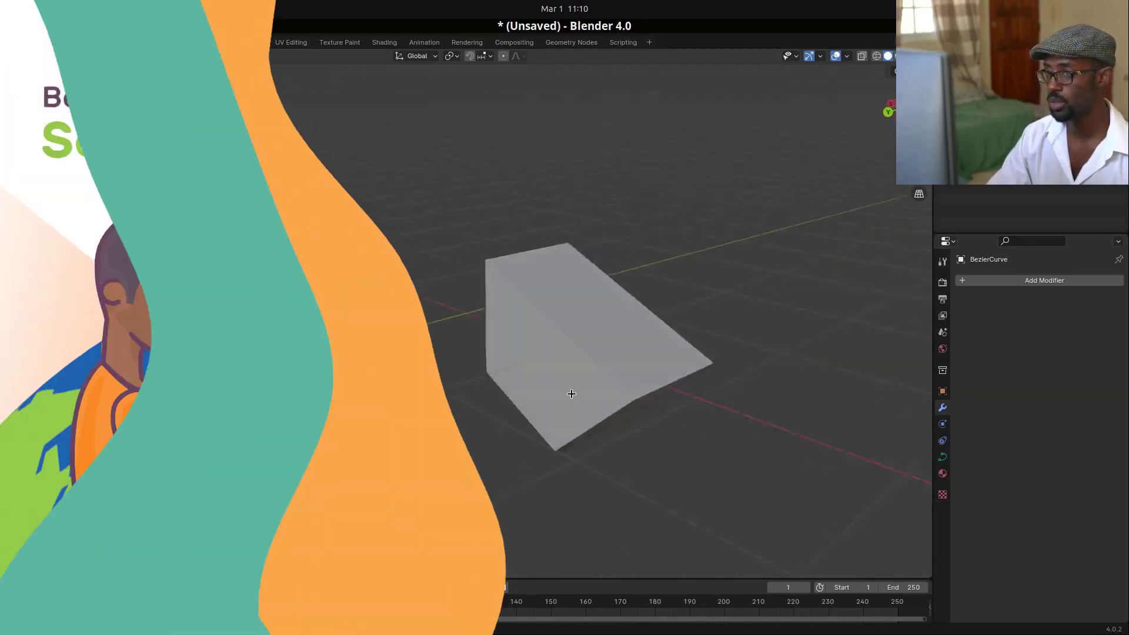
{"action": "middle_click_drag", "start_coordinate": [572, 394], "coordinate": [650, 379]}
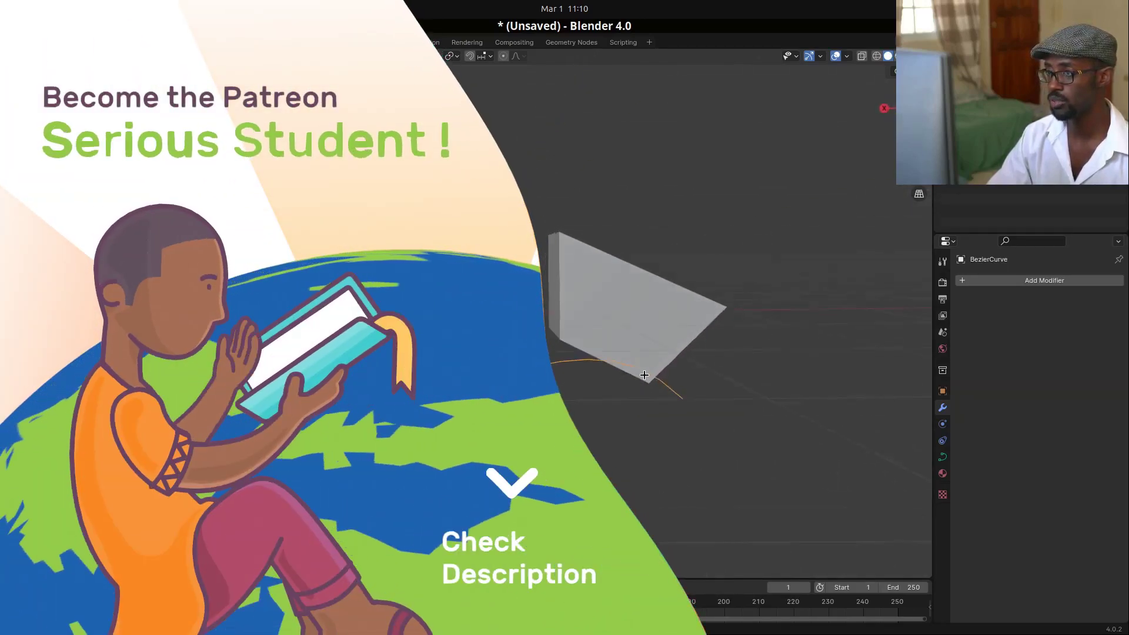
{"action": "middle_click_drag", "start_coordinate": [598, 308], "coordinate": [354, 353]}
{"action": "left_click", "coordinate": [354, 350]}
{"action": "middle_click_drag", "start_coordinate": [379, 246], "coordinate": [485, 393]}
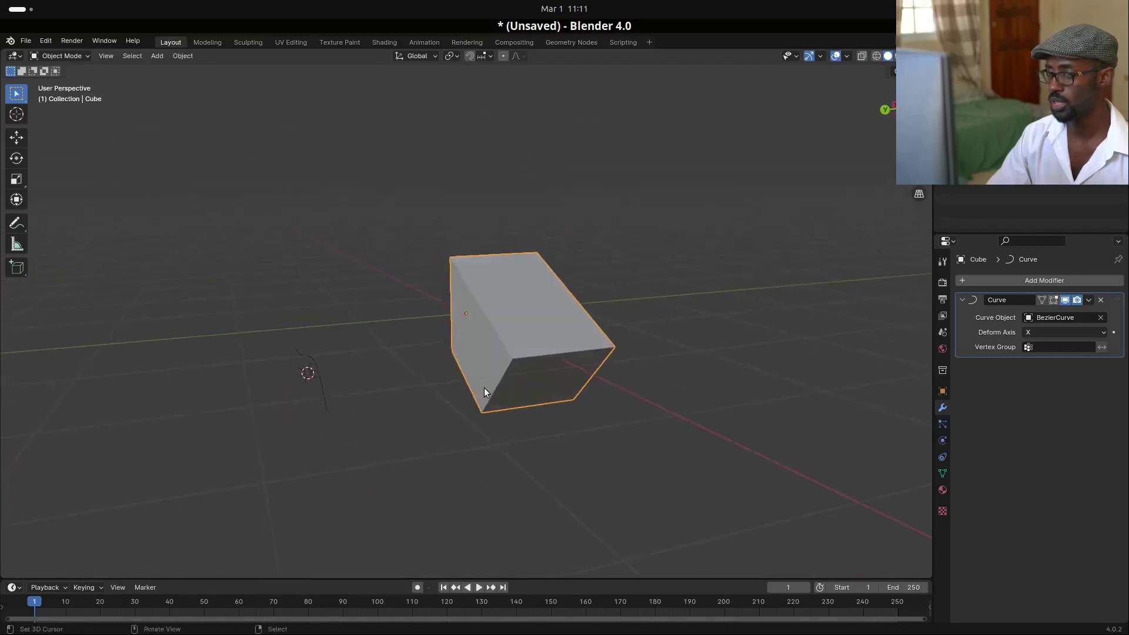
{"action": "middle_click_drag", "start_coordinate": [322, 378], "coordinate": [457, 387]}
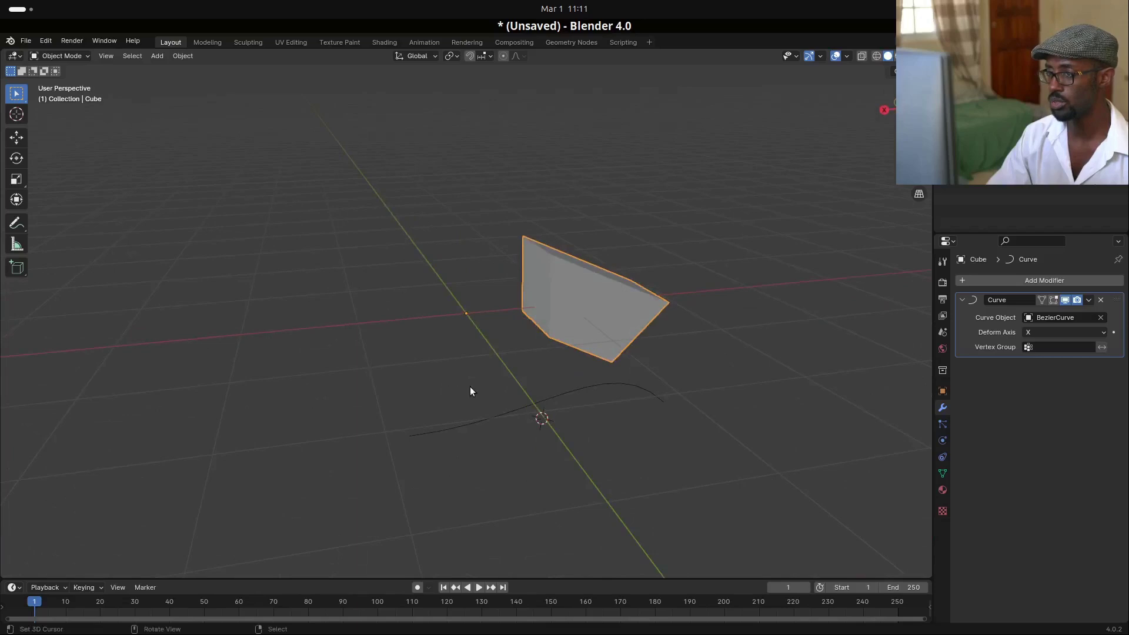
{"action": "middle_click_drag", "start_coordinate": [567, 398], "coordinate": [705, 397]}
{"action": "middle_click_drag", "start_coordinate": [517, 345], "coordinate": [572, 338]}
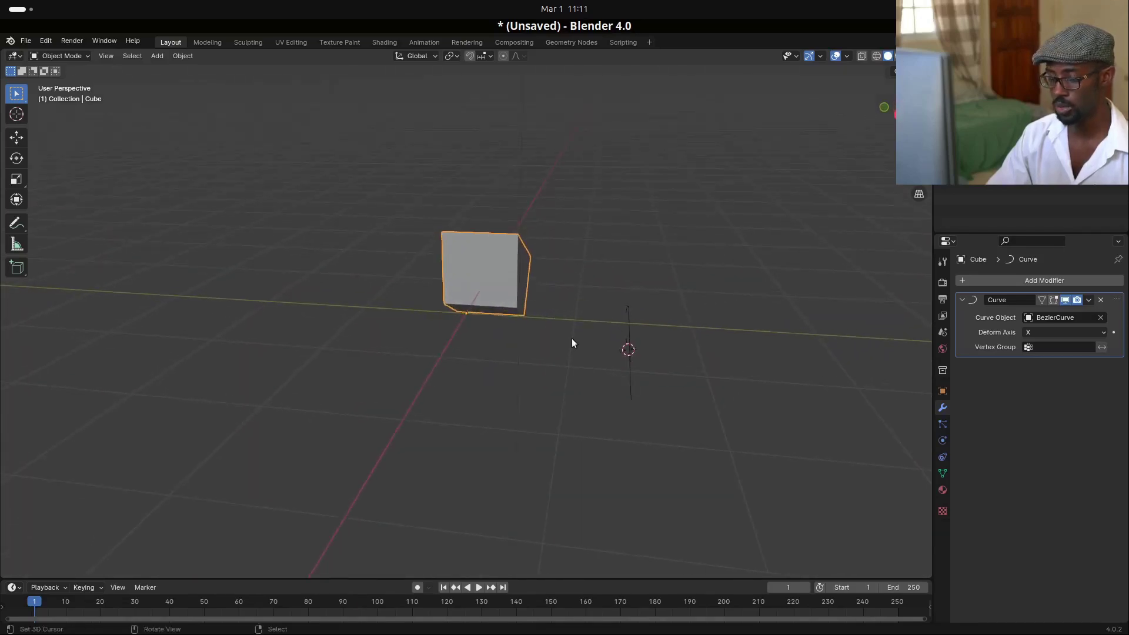
Move the cube along the global Y axis toward the Bezier curve to test the effect on its deformation
{"action": "key", "text": "g"}
{"action": "key", "text": "y"}
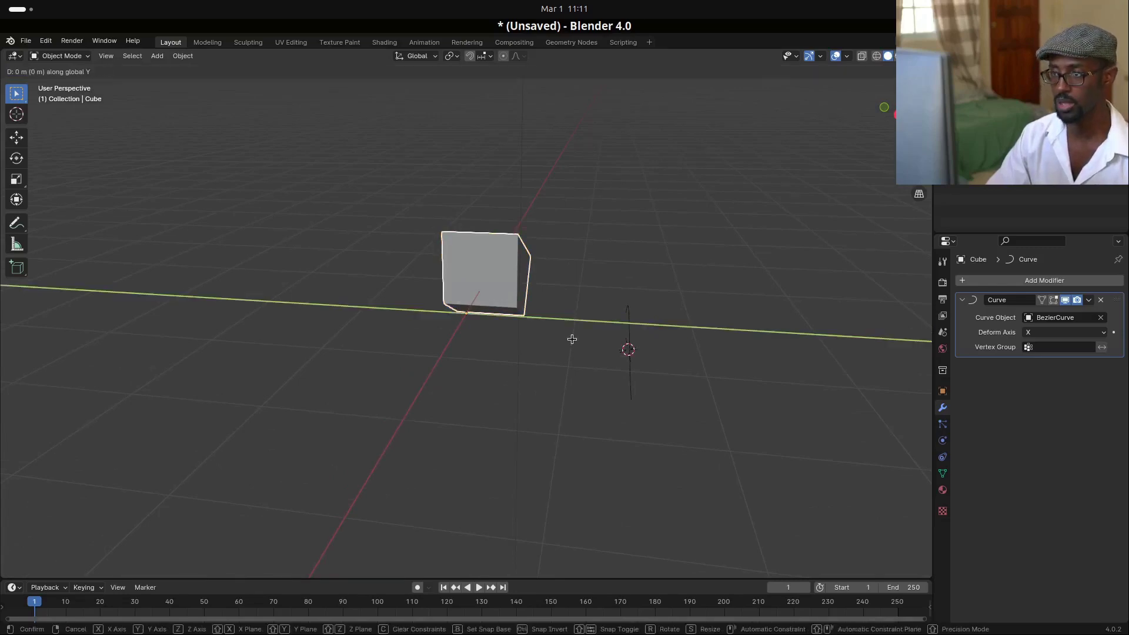
{"action": "left_click", "coordinate": [743, 351]}
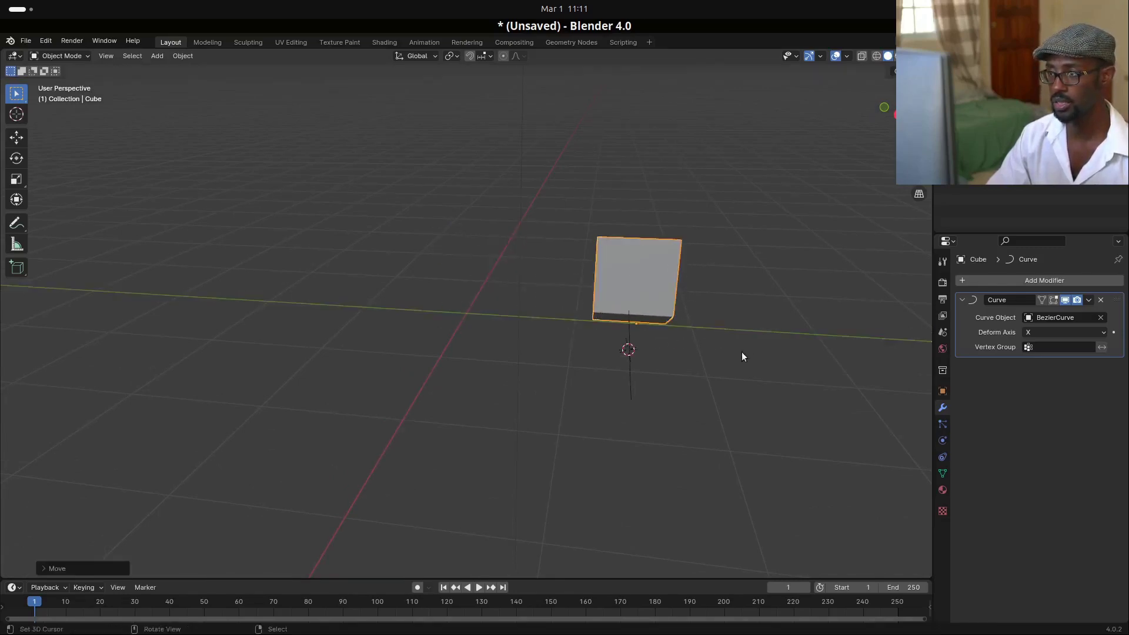
{"action": "middle_click_drag", "start_coordinate": [717, 359], "coordinate": [562, 394]}
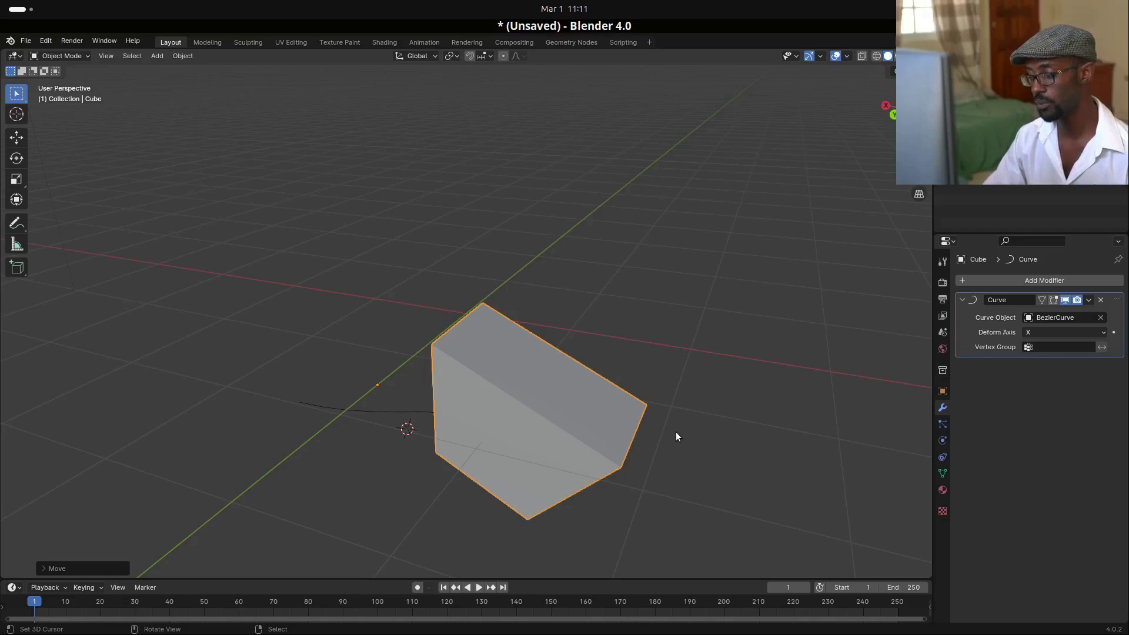
{"action": "middle_click_drag", "start_coordinate": [513, 446], "coordinate": [540, 453]}
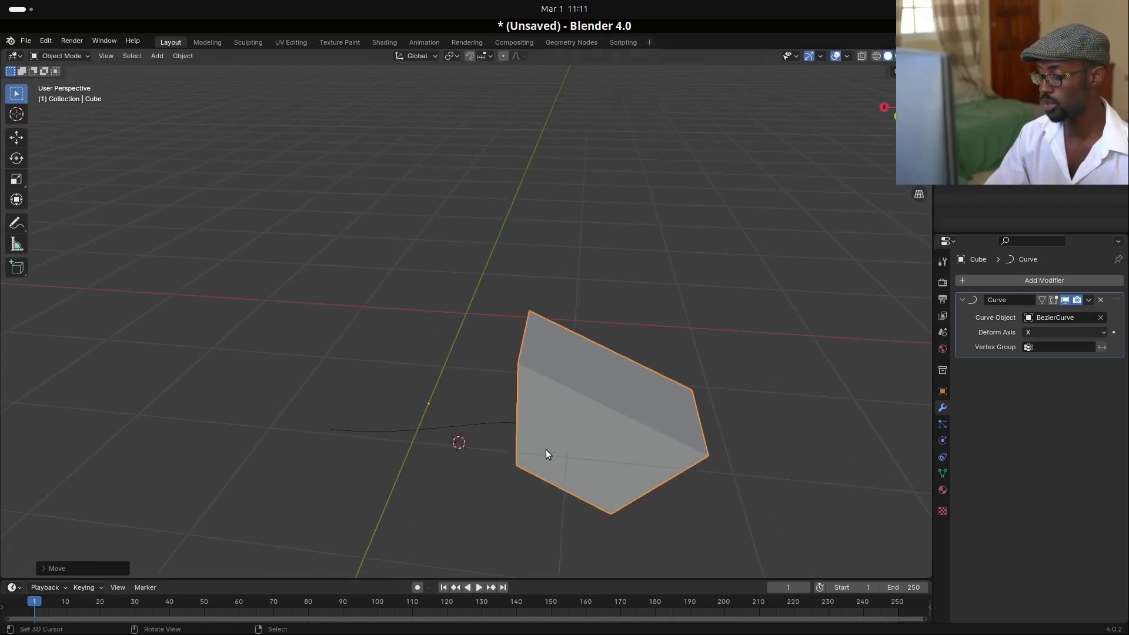
{"action": "middle_click_drag", "start_coordinate": [552, 449], "coordinate": [615, 475]}
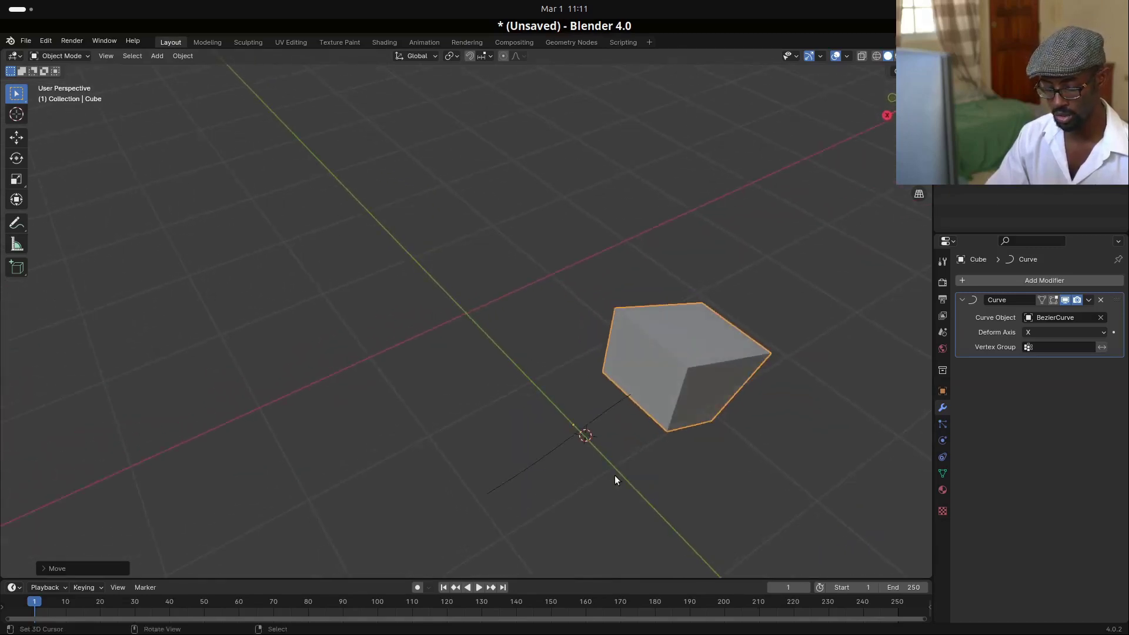
{"action": "key", "text": "g"}
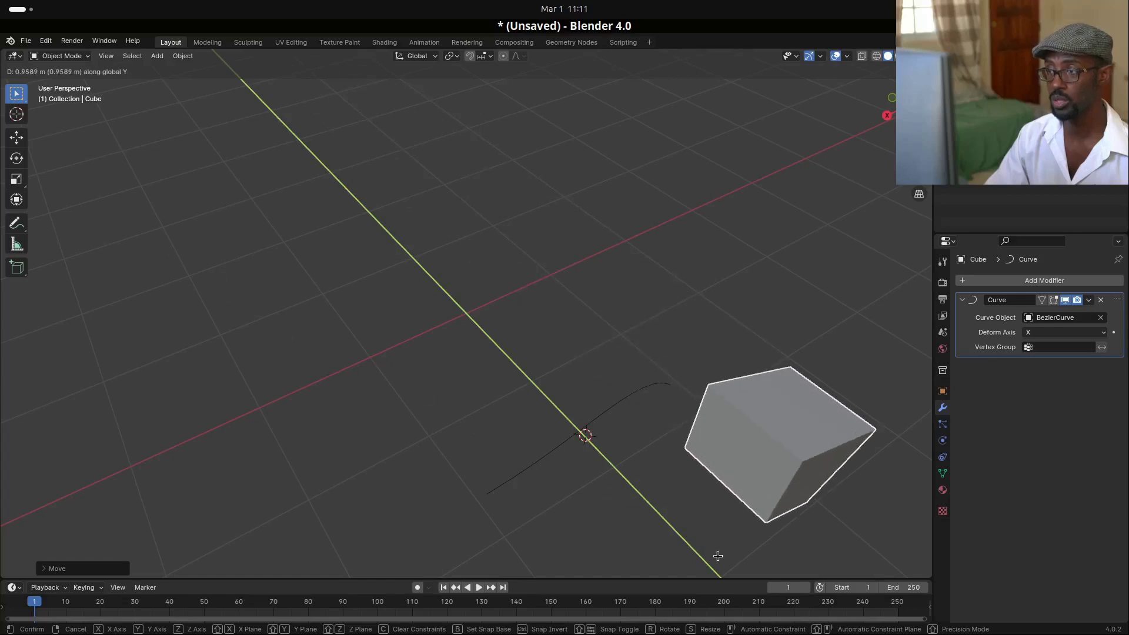
{"action": "left_click", "coordinate": [585, 473]}
{"action": "middle_click_drag", "start_coordinate": [667, 395], "coordinate": [614, 351]}
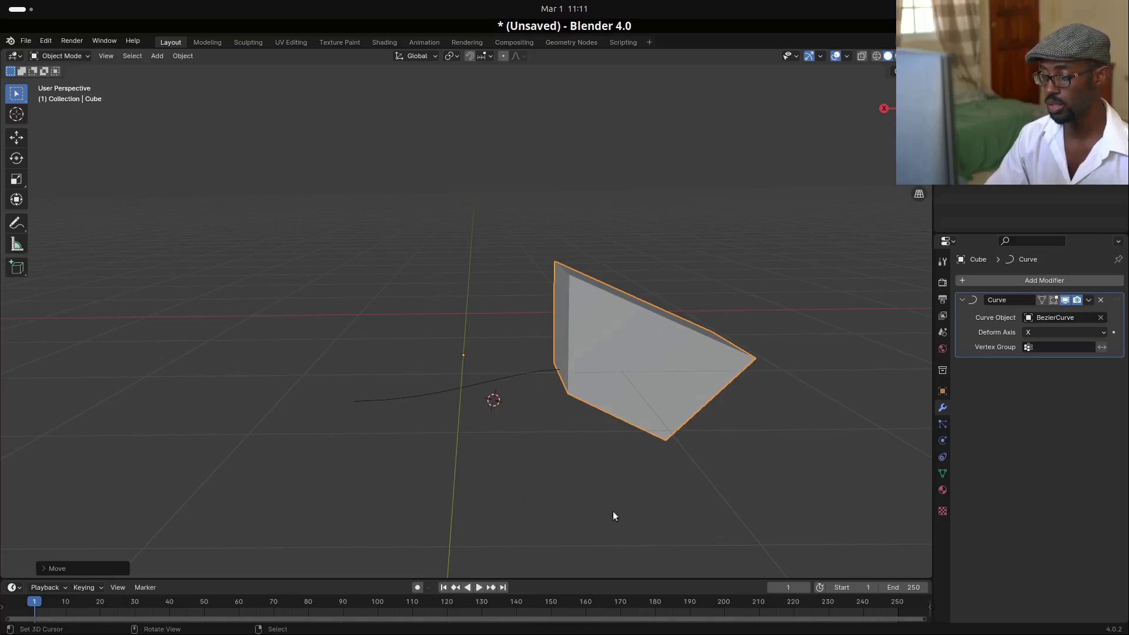
{"action": "left_click", "coordinate": [458, 389]}
{"action": "middle_click_drag", "start_coordinate": [569, 375], "coordinate": [581, 412]}
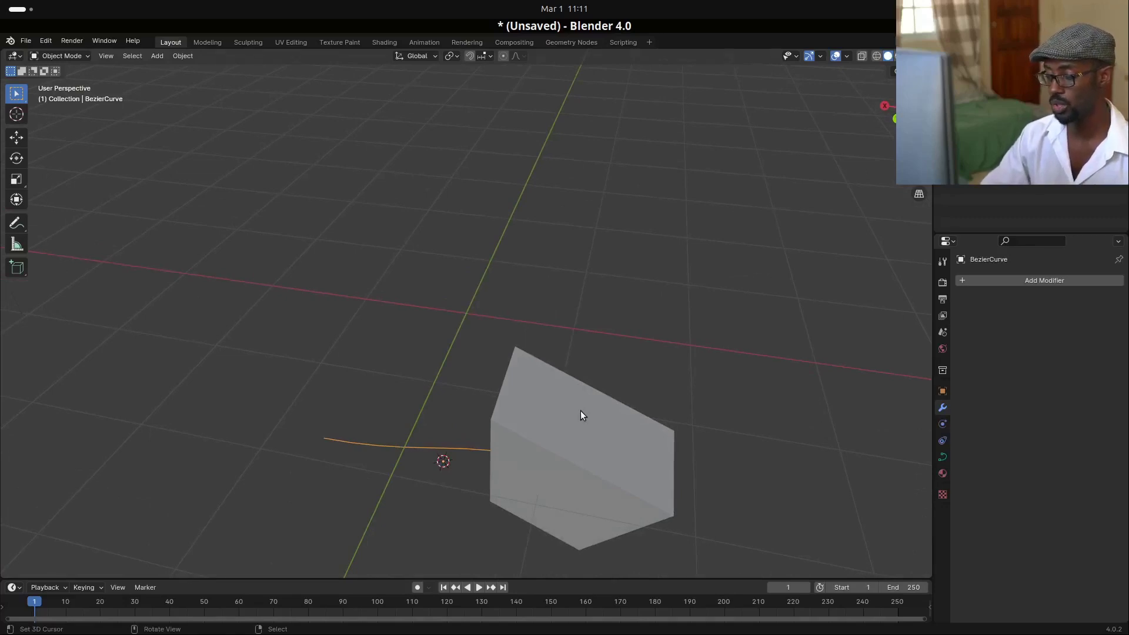
{"action": "key", "text": "Tab"}
{"action": "key", "text": "Tab"}
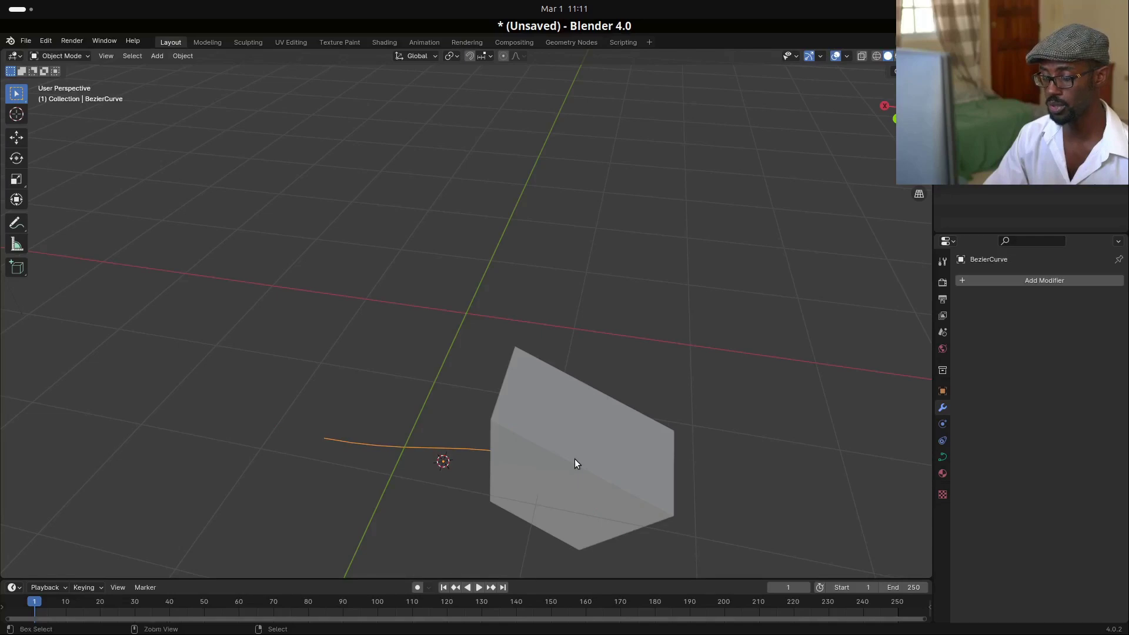
Clear the curve object from the cube's Curve modifier and move the cube along Y back near the world origin
{"action": "left_click", "coordinate": [682, 450]}
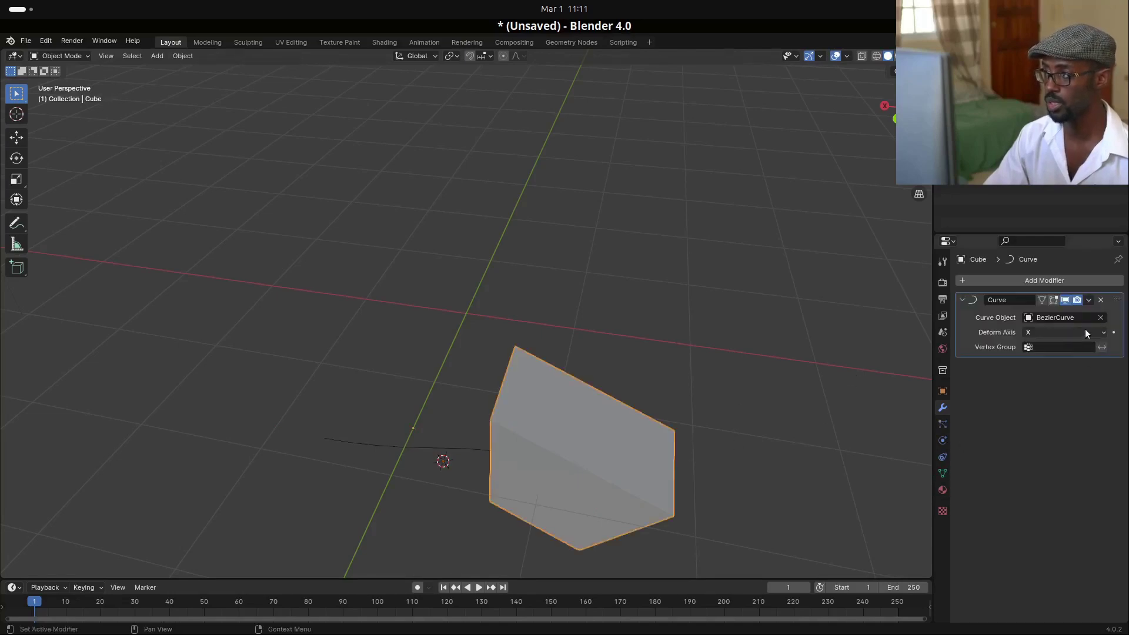
{"action": "left_click", "coordinate": [1102, 318]}
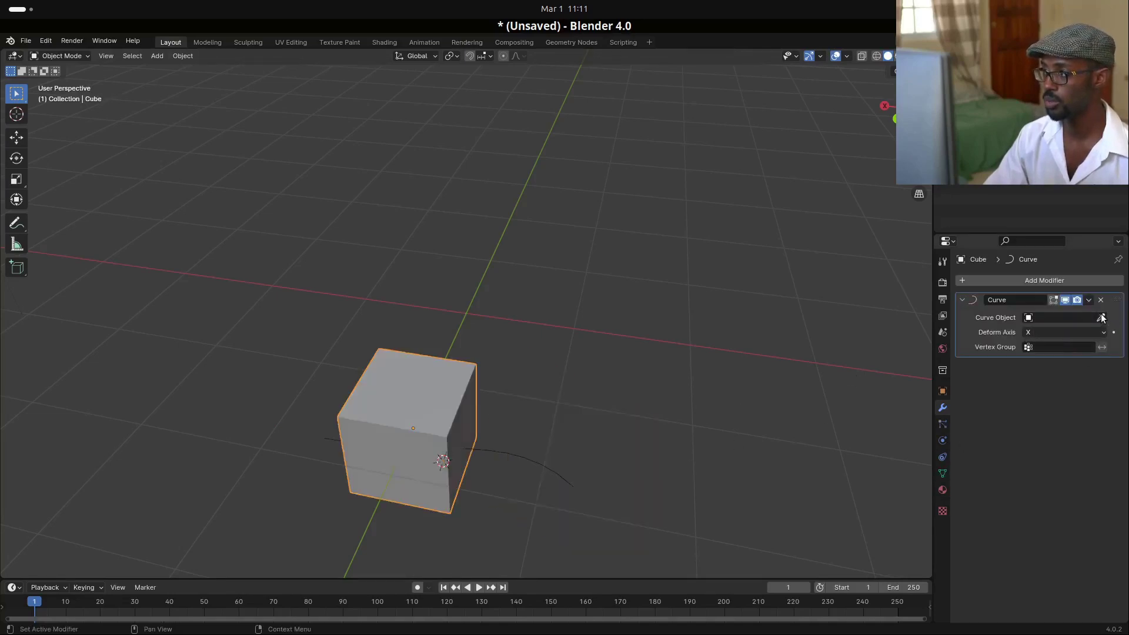
{"action": "key", "text": "g"}
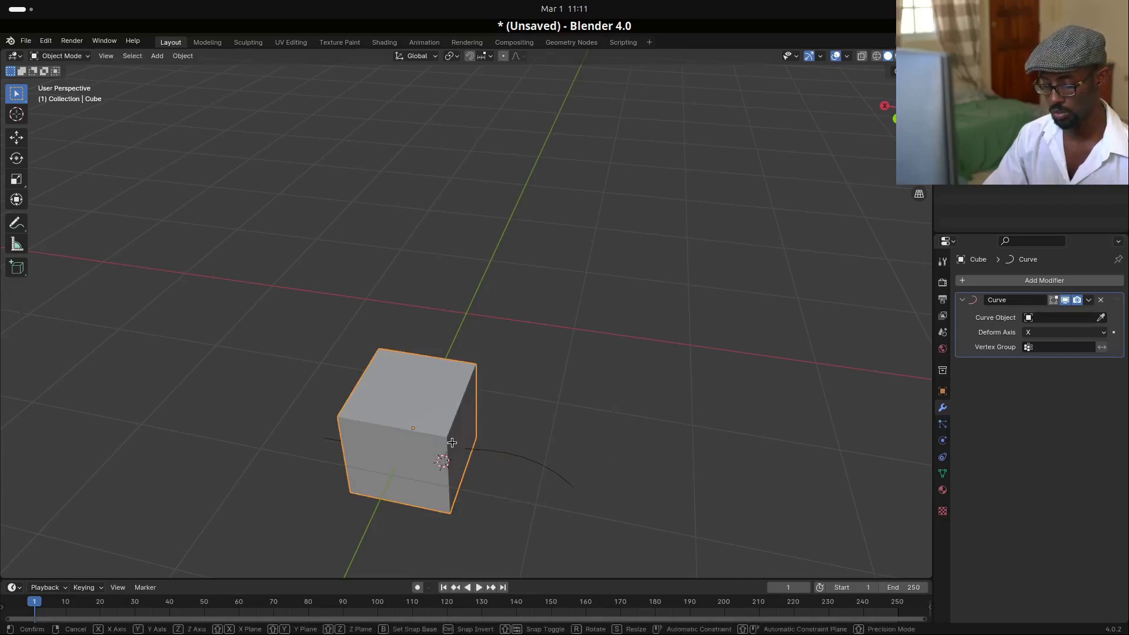
{"action": "key", "text": "y"}
{"action": "left_click", "coordinate": [500, 313]}
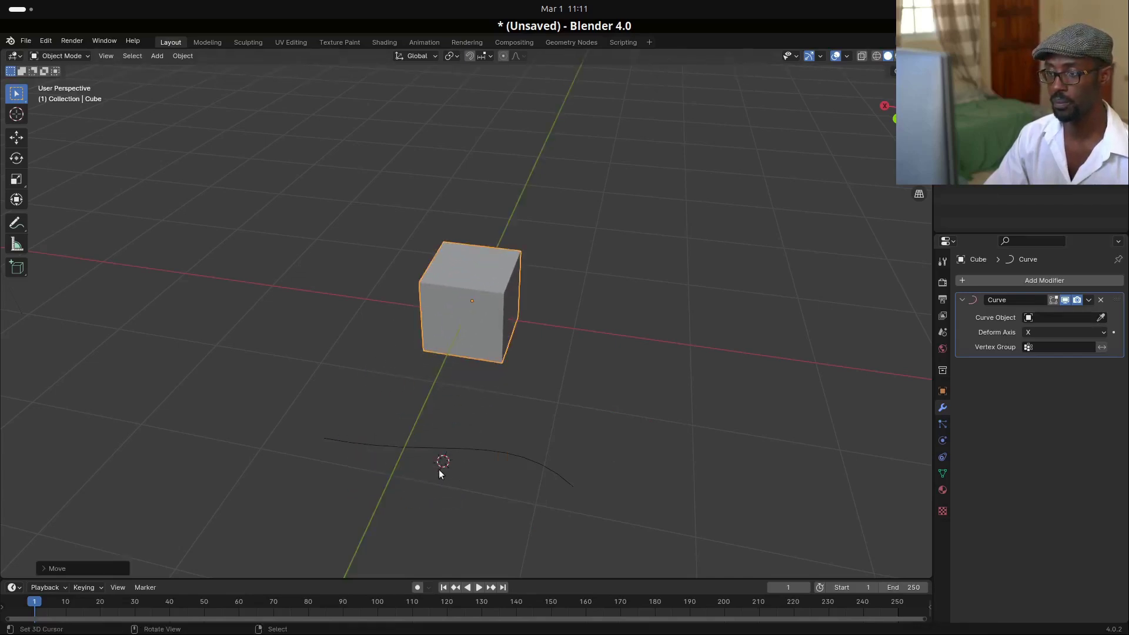
Enter Edit Mode on the Bezier curve and enable its normals overlay to reveal the curve's direction
{"action": "left_click", "coordinate": [444, 453]}
{"action": "middle_click_drag", "start_coordinate": [524, 458], "coordinate": [548, 422]}
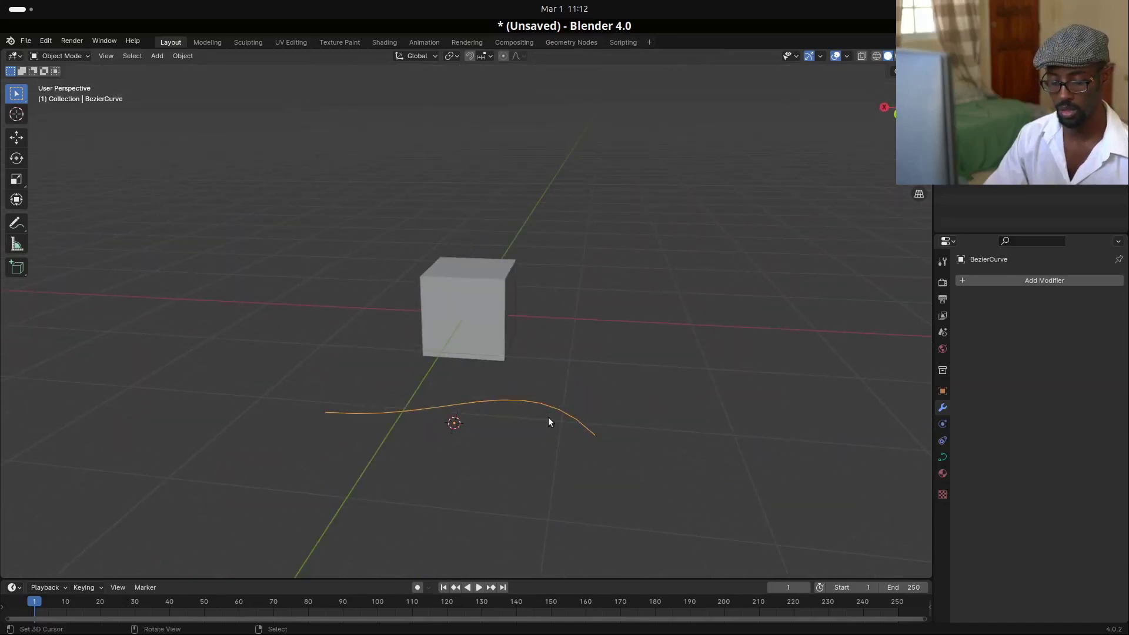
{"action": "key", "text": "Tab"}
{"action": "middle_click_drag", "start_coordinate": [630, 439], "coordinate": [596, 406]}
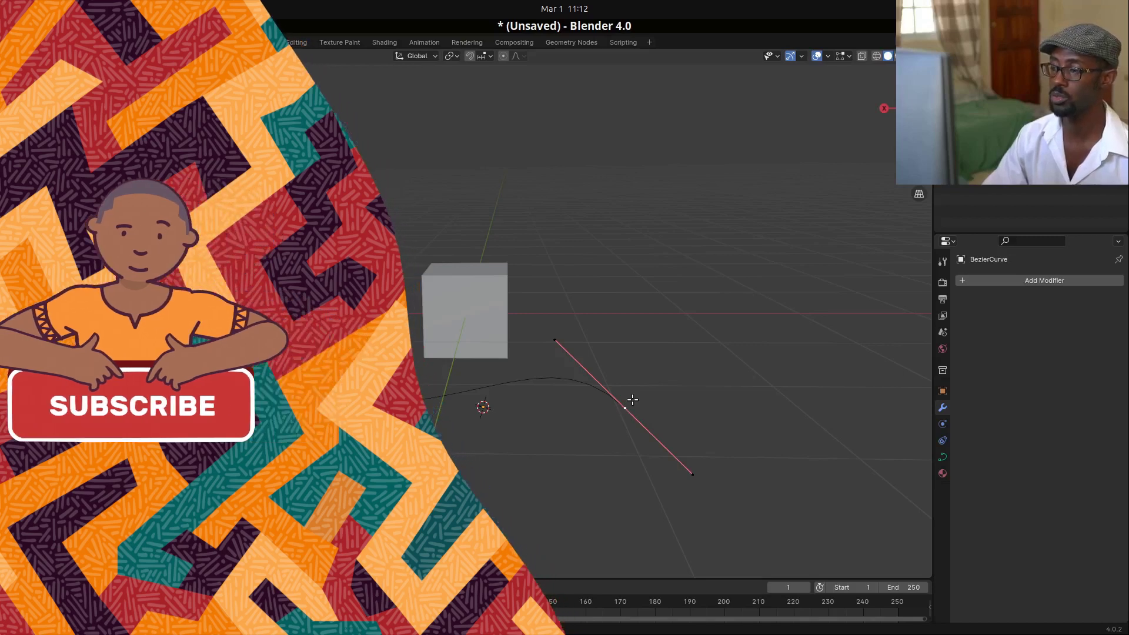
{"action": "left_click", "coordinate": [908, 56]}
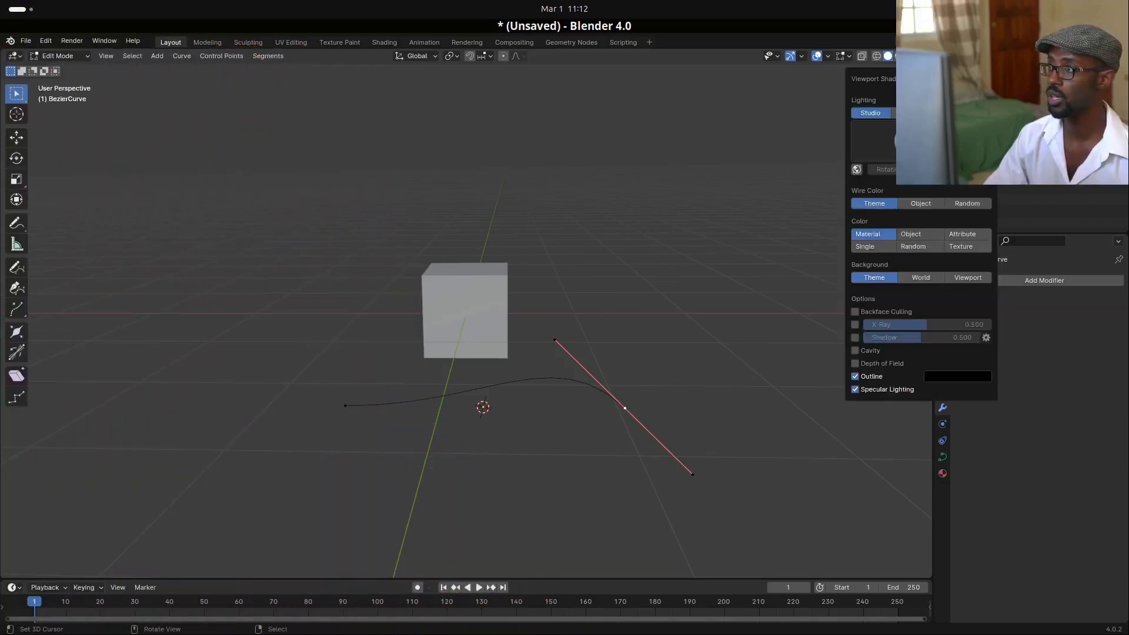
{"action": "left_click", "coordinate": [844, 57]}
{"action": "left_click", "coordinate": [835, 55]}
{"action": "left_click", "coordinate": [849, 57]}
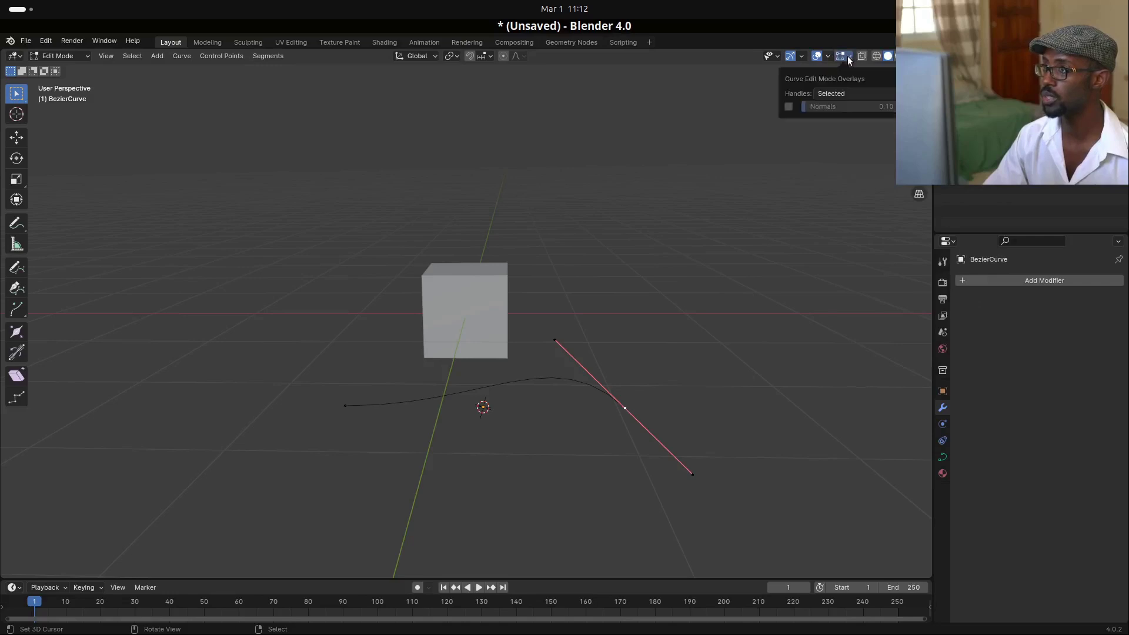
{"action": "left_click", "coordinate": [788, 109]}
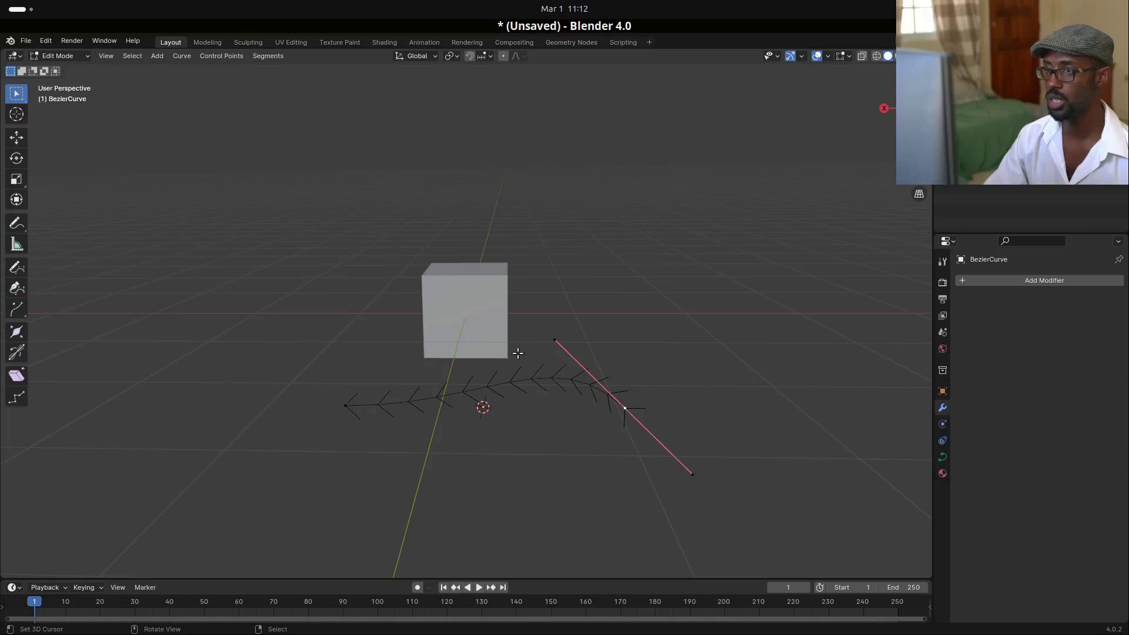
{"action": "left_click", "coordinate": [268, 56]}
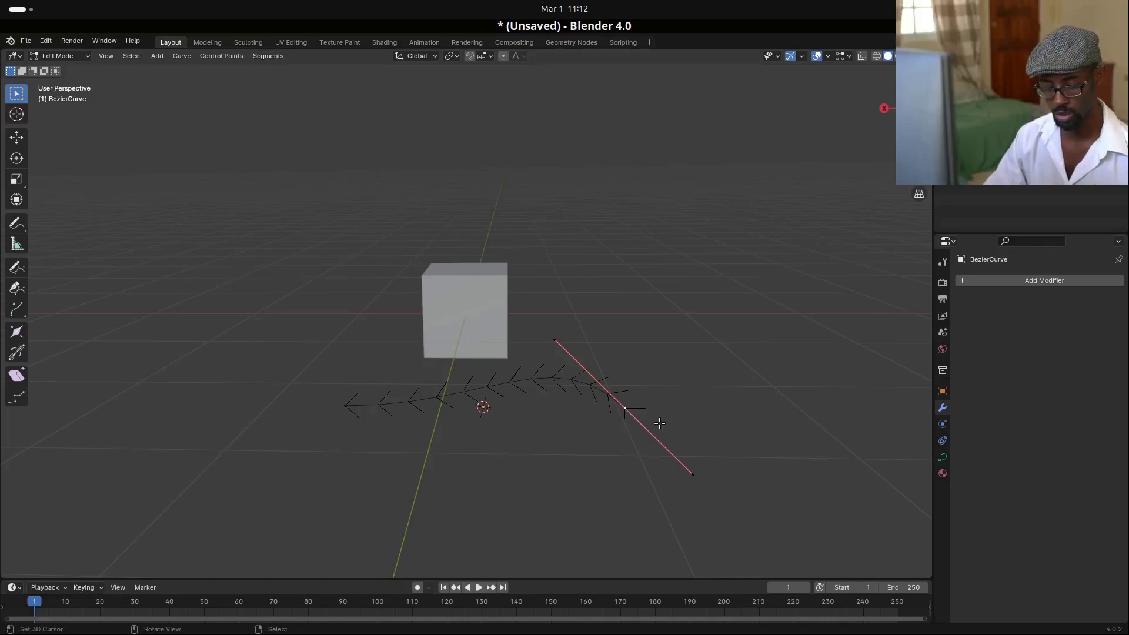
Snap the 3D cursor to the selected end control point of the Bezier curve
{"action": "key", "text": "shift+s"}
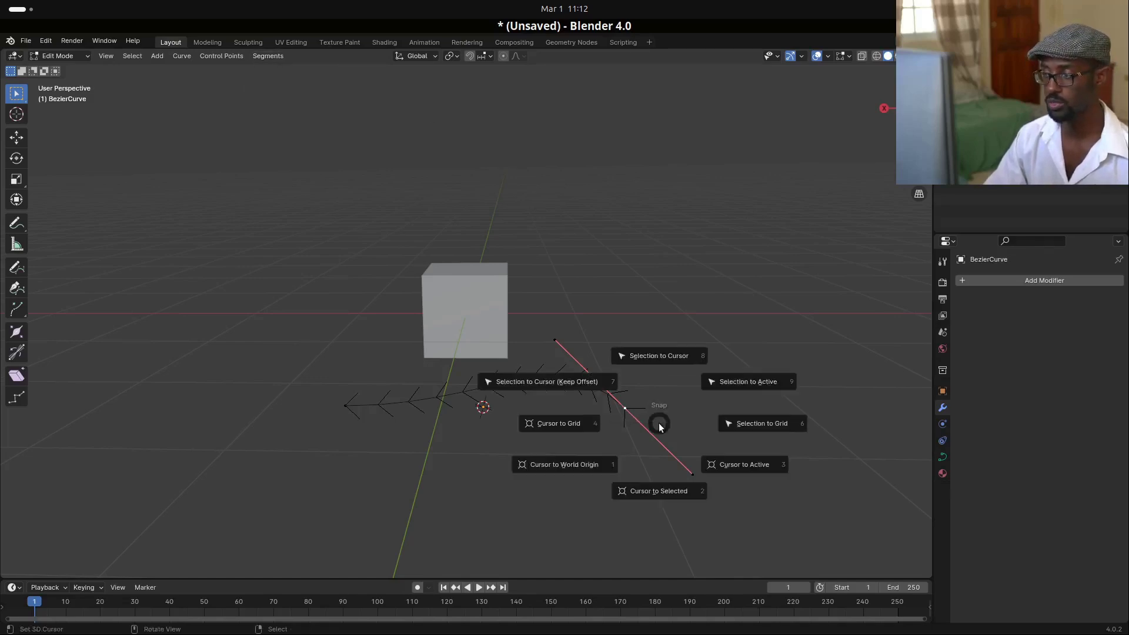
{"action": "left_click", "coordinate": [663, 492]}
{"action": "middle_click_drag", "start_coordinate": [663, 494], "coordinate": [537, 366]}
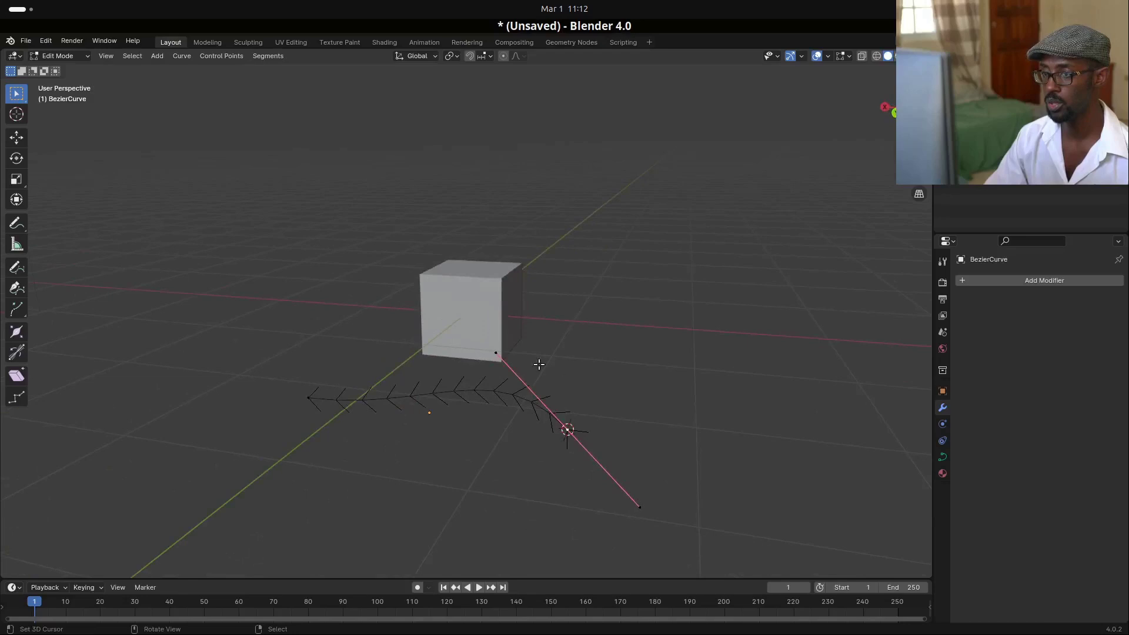
Return to Object Mode and snap the cube to the 3D cursor at the curve's end point
{"action": "key", "text": "Tab"}
{"action": "left_click", "coordinate": [485, 312]}
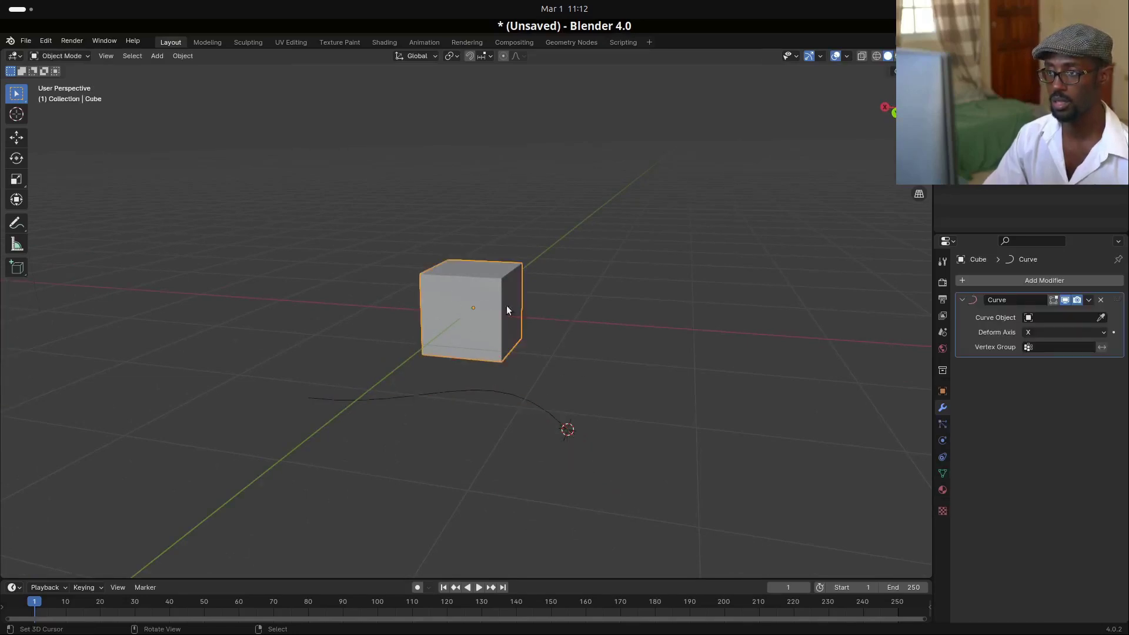
{"action": "key", "text": "Tab"}
{"action": "key", "text": "Tab"}
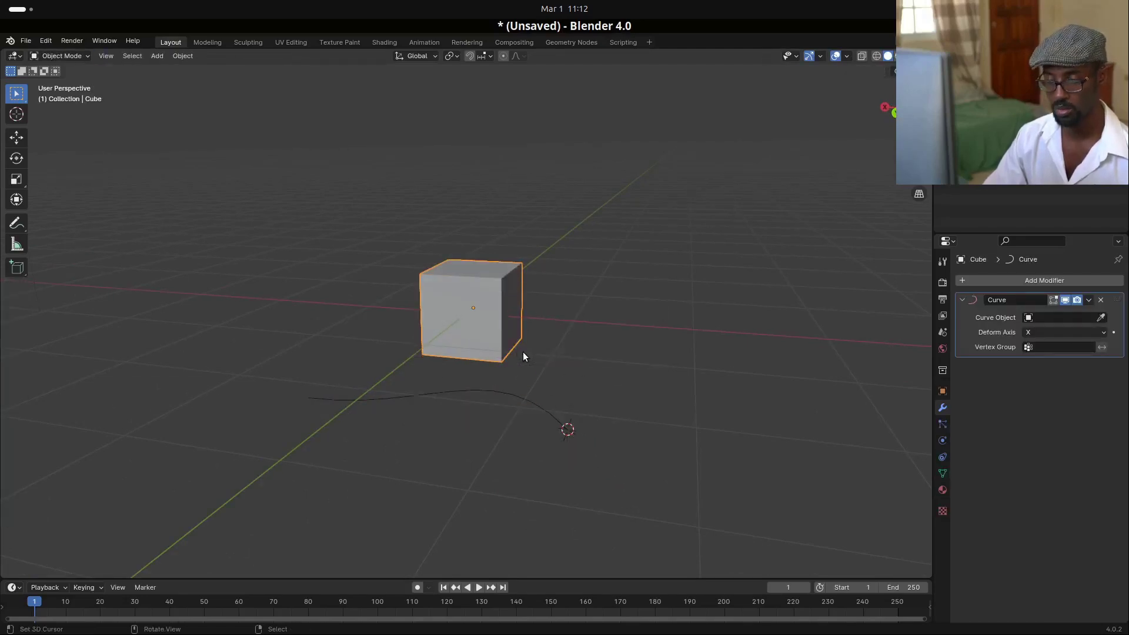
{"action": "key", "text": "shift+s"}
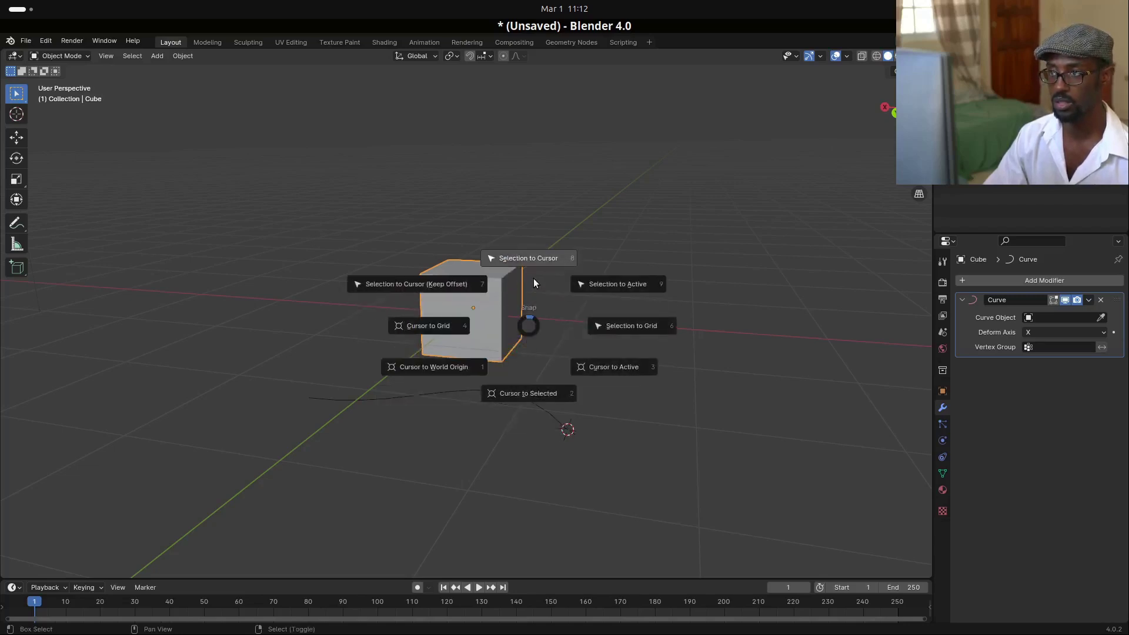
{"action": "left_click", "coordinate": [520, 260]}
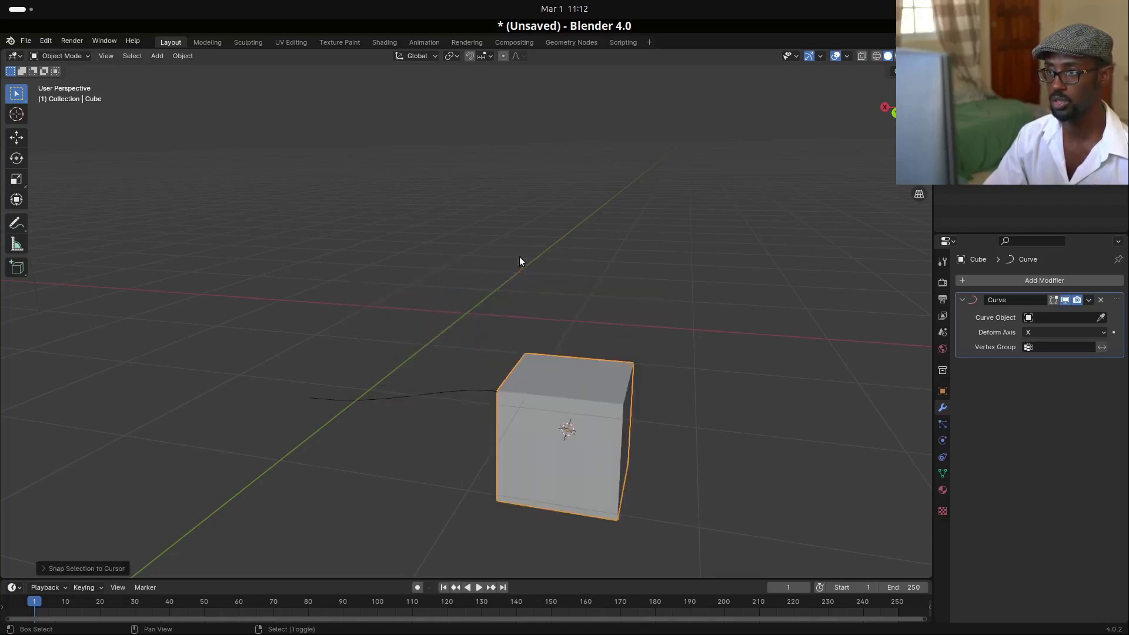
{"action": "middle_click_drag", "start_coordinate": [563, 338], "coordinate": [907, 375]}
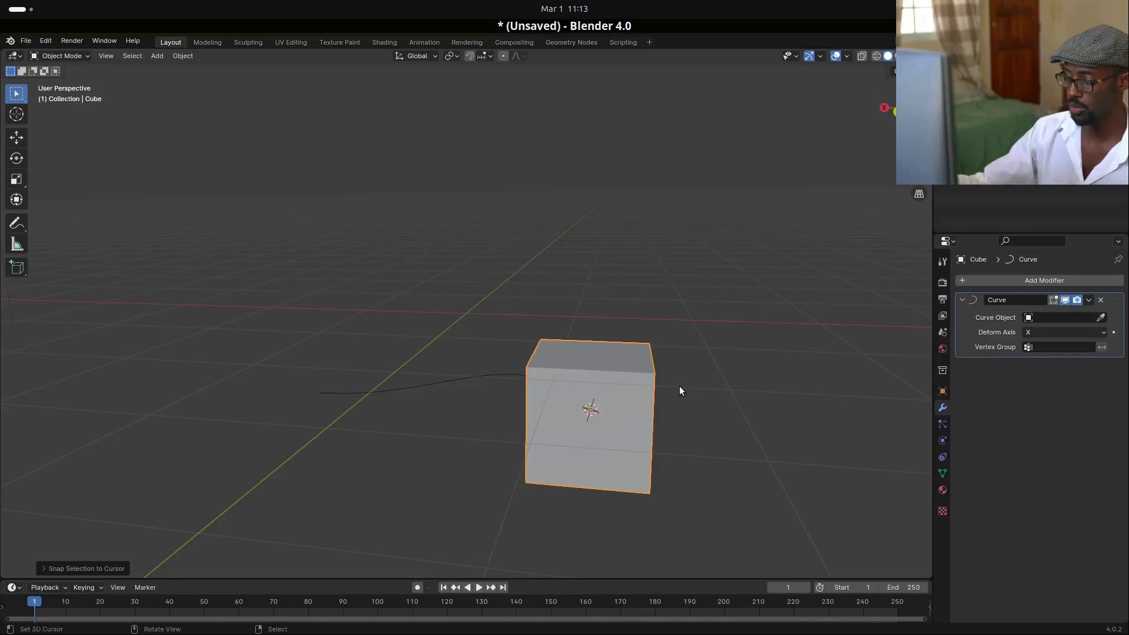
Try snapping the whole Bezier curve to the 3D cursor, and undo the snap
{"action": "left_click", "coordinate": [445, 388]}
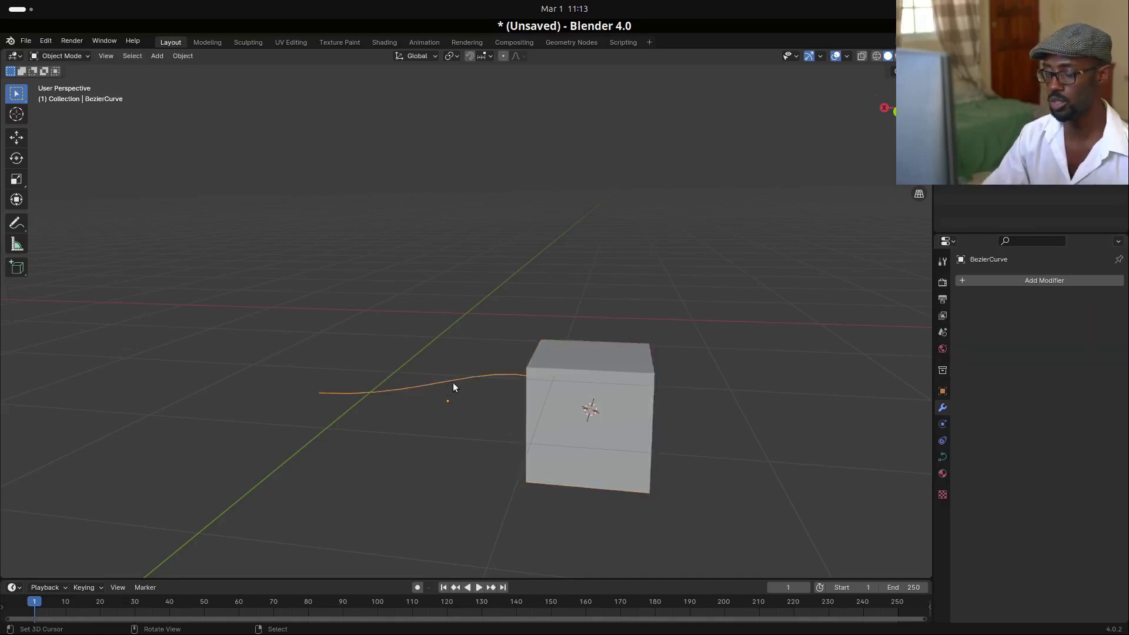
{"action": "key", "text": "Tab"}
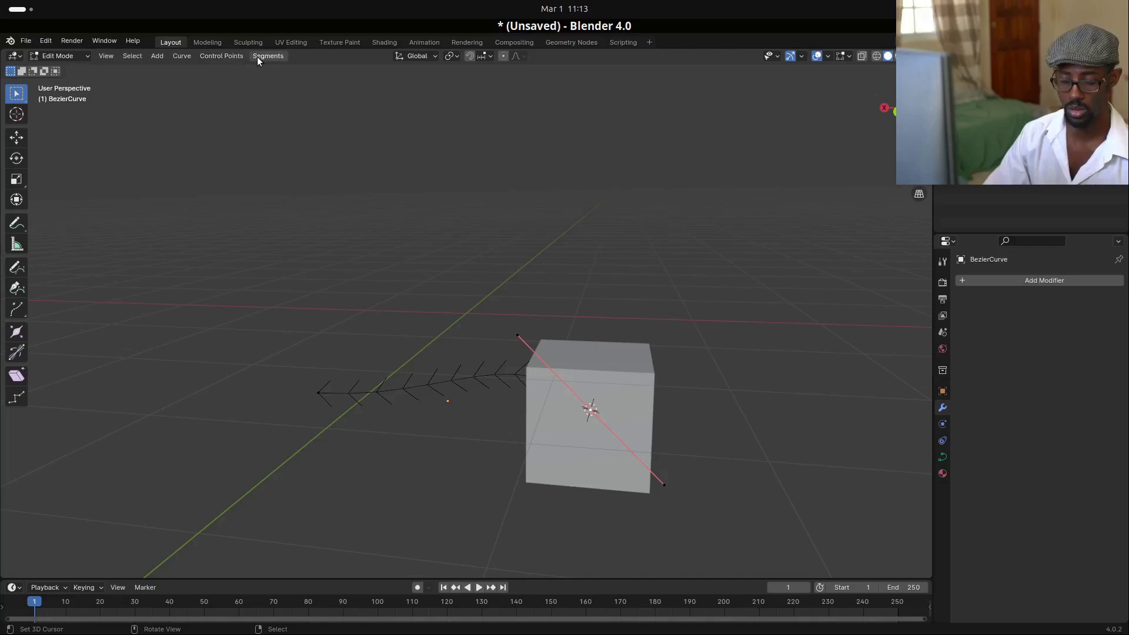
{"action": "key", "text": "Tab"}
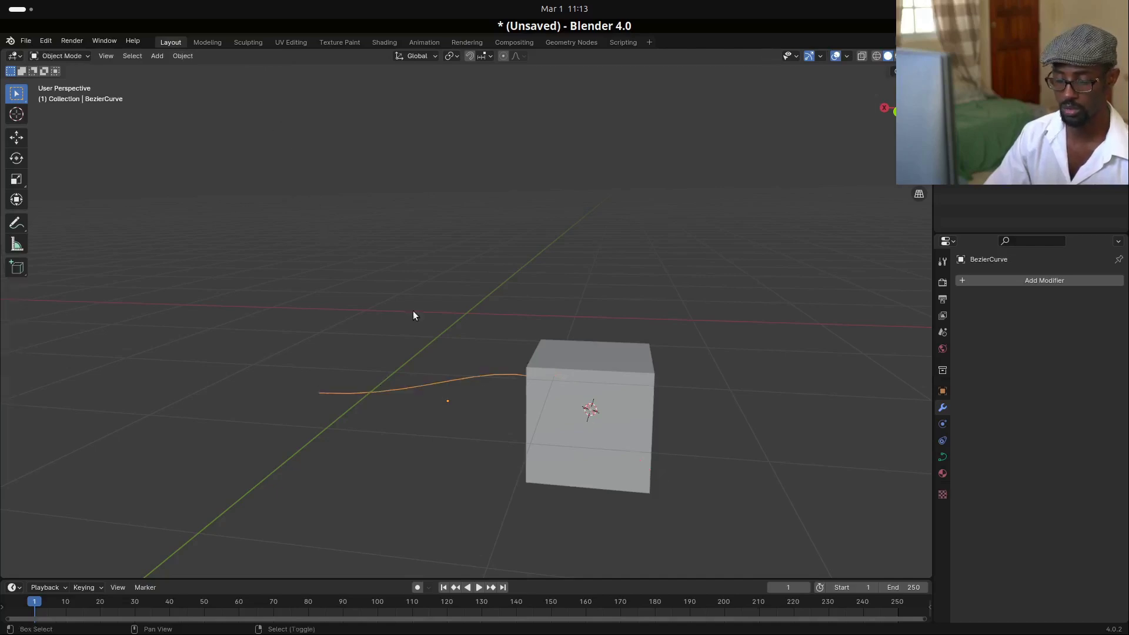
{"action": "key", "text": "shift+s"}
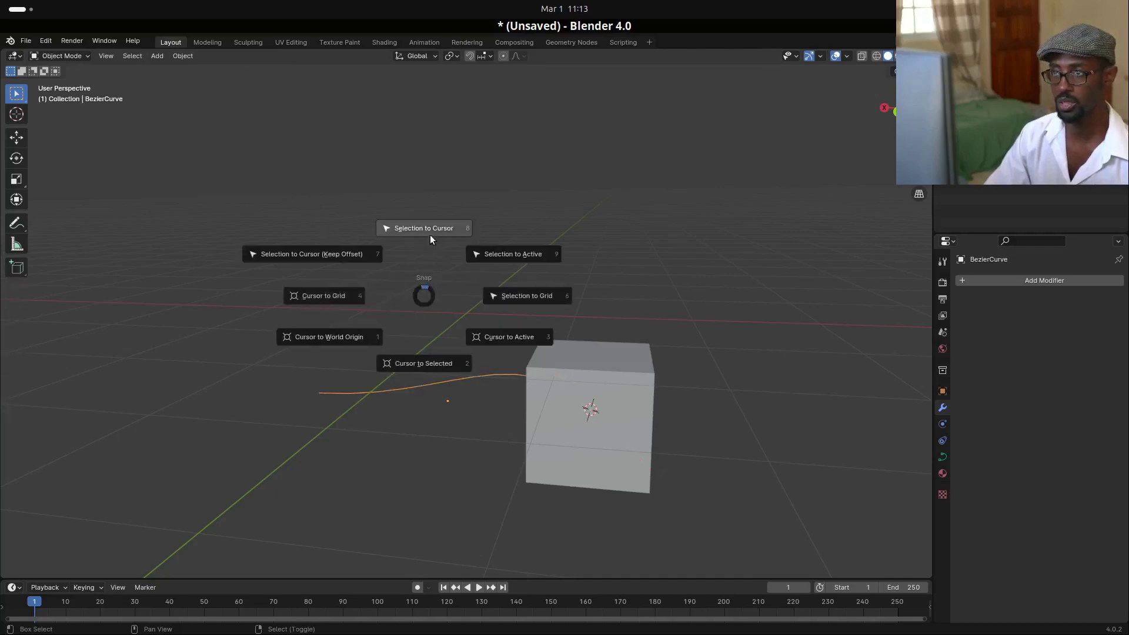
{"action": "left_click", "coordinate": [429, 231]}
{"action": "key", "text": "ctrl+z"}
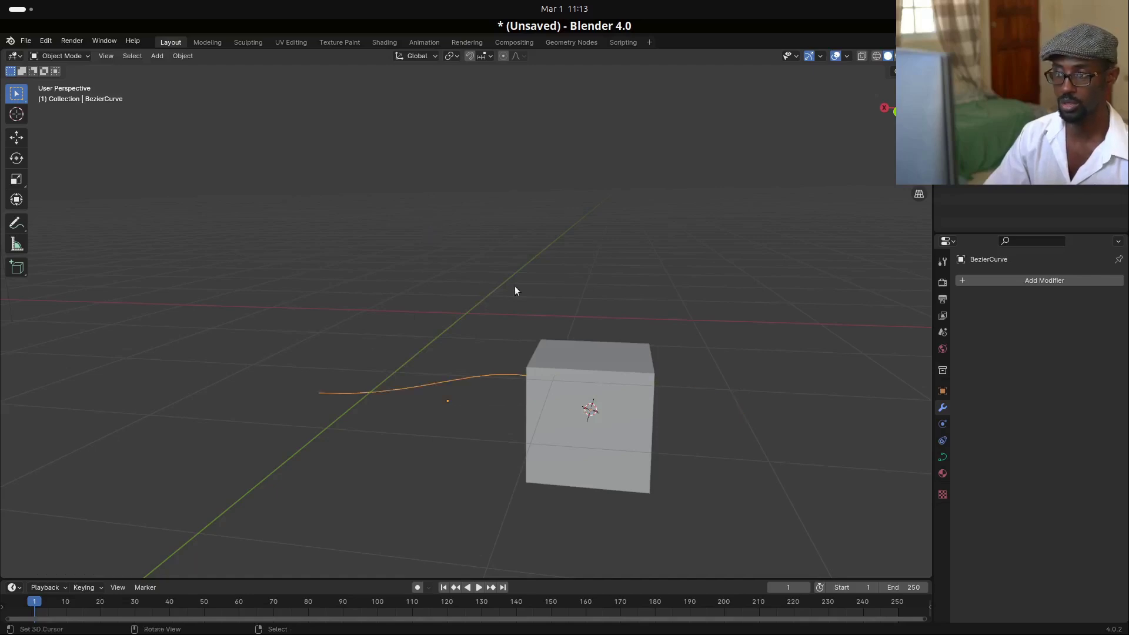
Set the Bezier curve's origin to the 3D cursor
{"action": "left_click", "coordinate": [191, 56]}
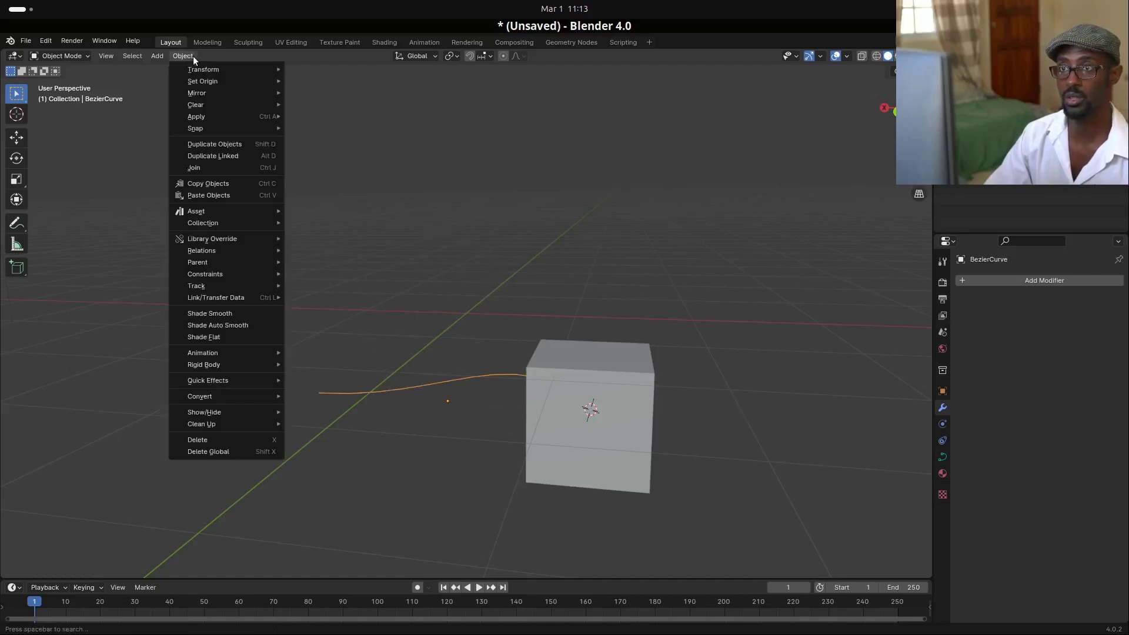
{"action": "mouse_move", "coordinate": [257, 81]}
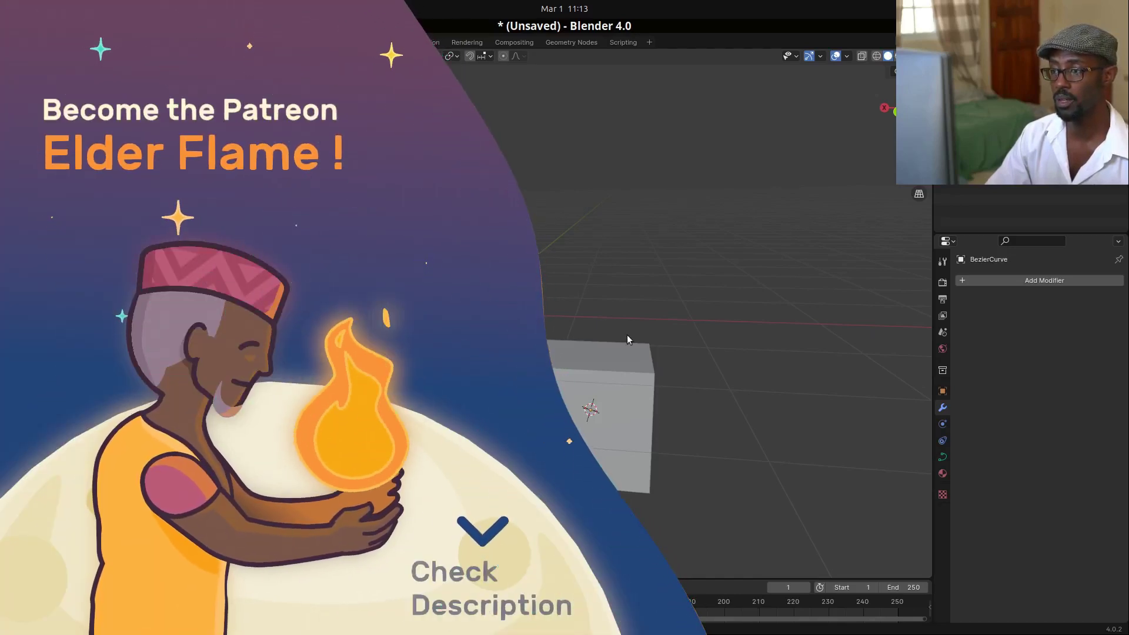
Assign BezierCurve as the curve object of the cube's Curve modifier
{"action": "left_click", "coordinate": [627, 398]}
{"action": "middle_click_drag", "start_coordinate": [686, 387], "coordinate": [653, 395]}
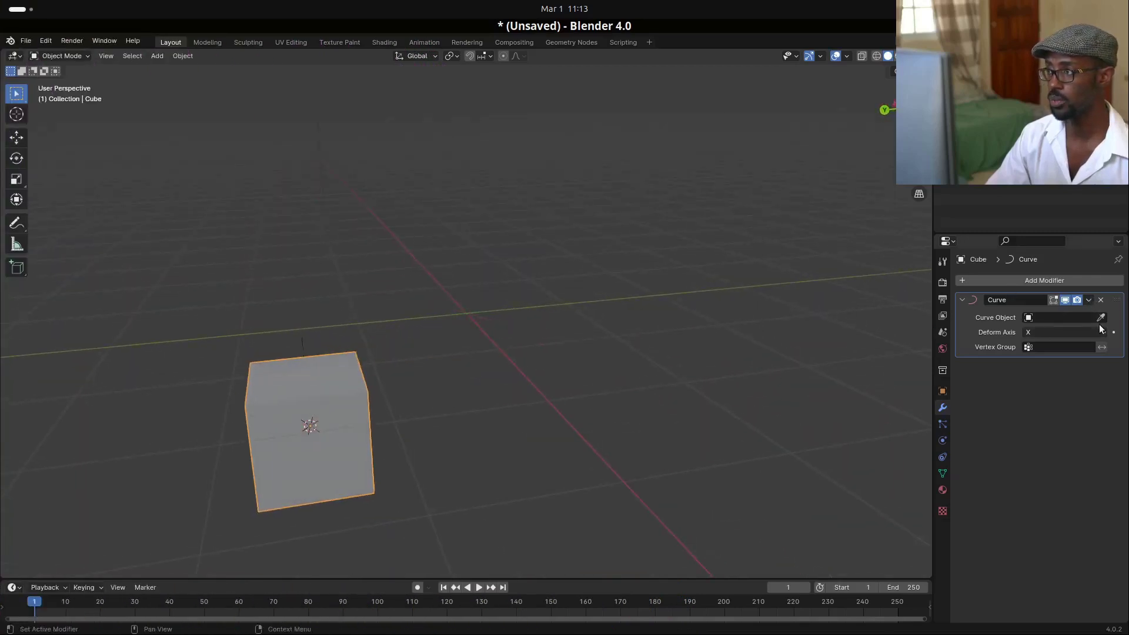
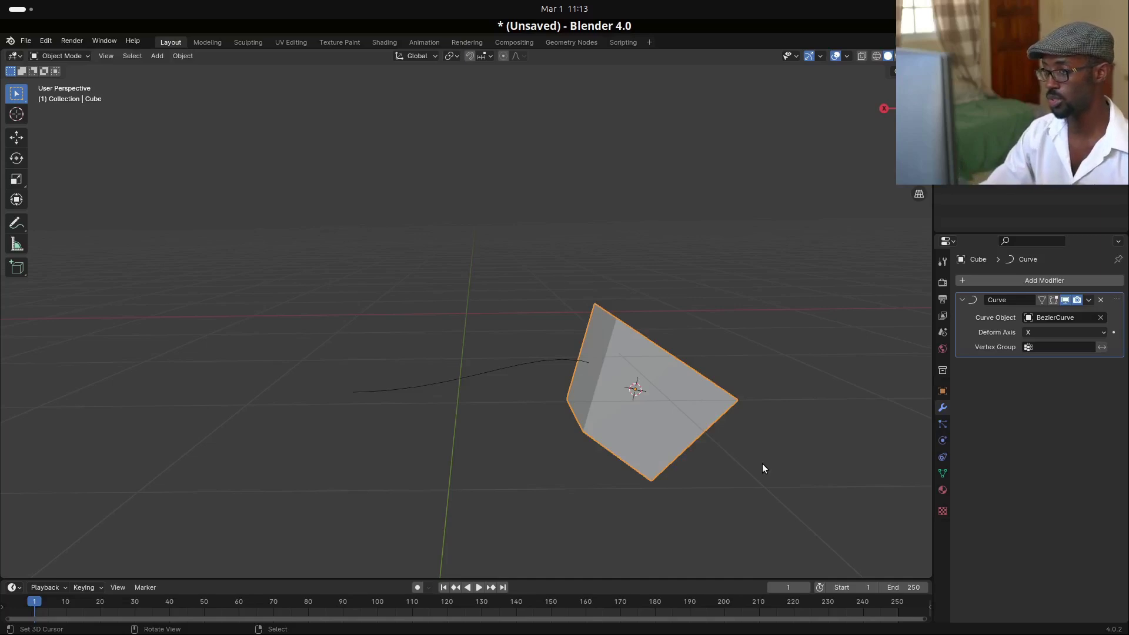
Examine from several angles how the deformed cube sits relative to the Bezier curve and its origin
{"action": "left_click", "coordinate": [493, 370], "text": "shift"}
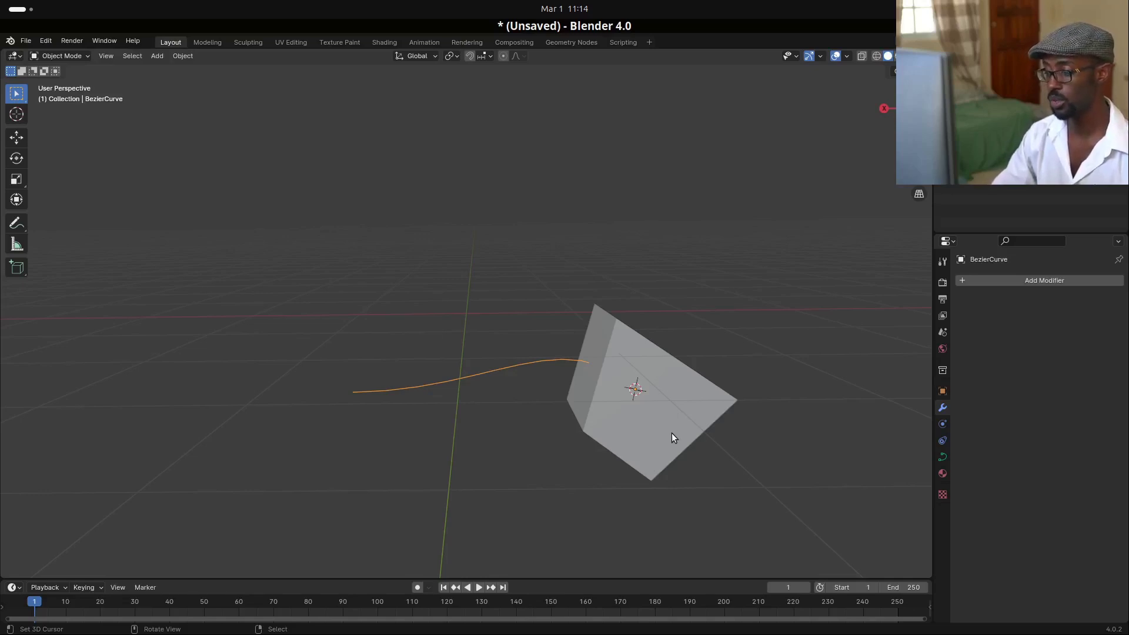
{"action": "middle_click_drag", "start_coordinate": [672, 434], "coordinate": [590, 421]}
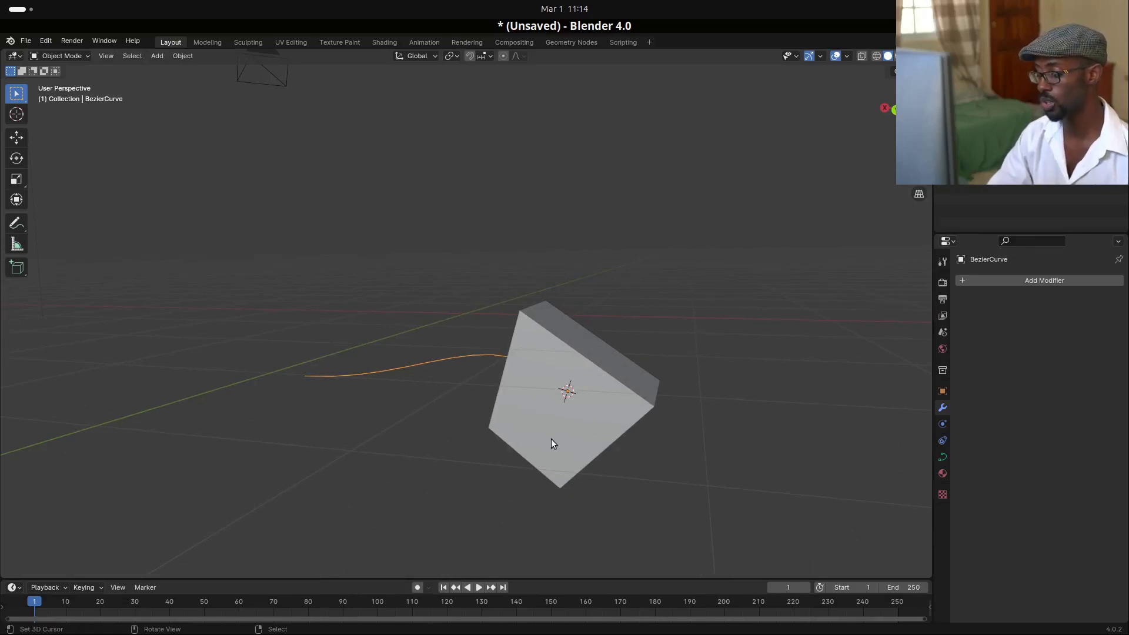
{"action": "middle_click_drag", "start_coordinate": [502, 445], "coordinate": [528, 449]}
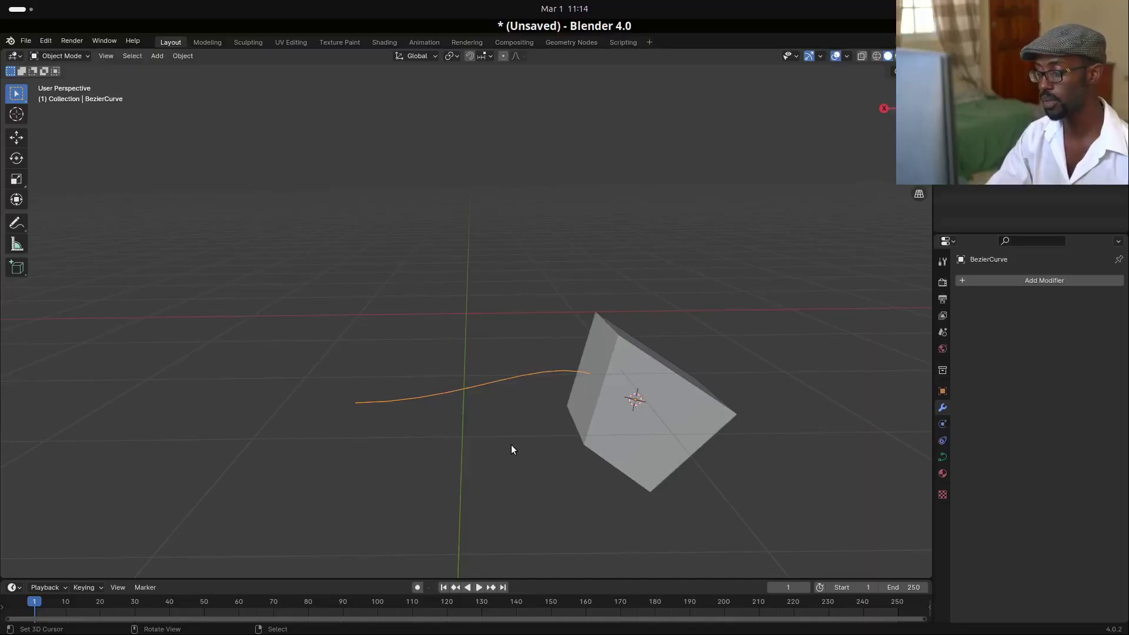
{"action": "middle_click_drag", "start_coordinate": [512, 449], "coordinate": [476, 450]}
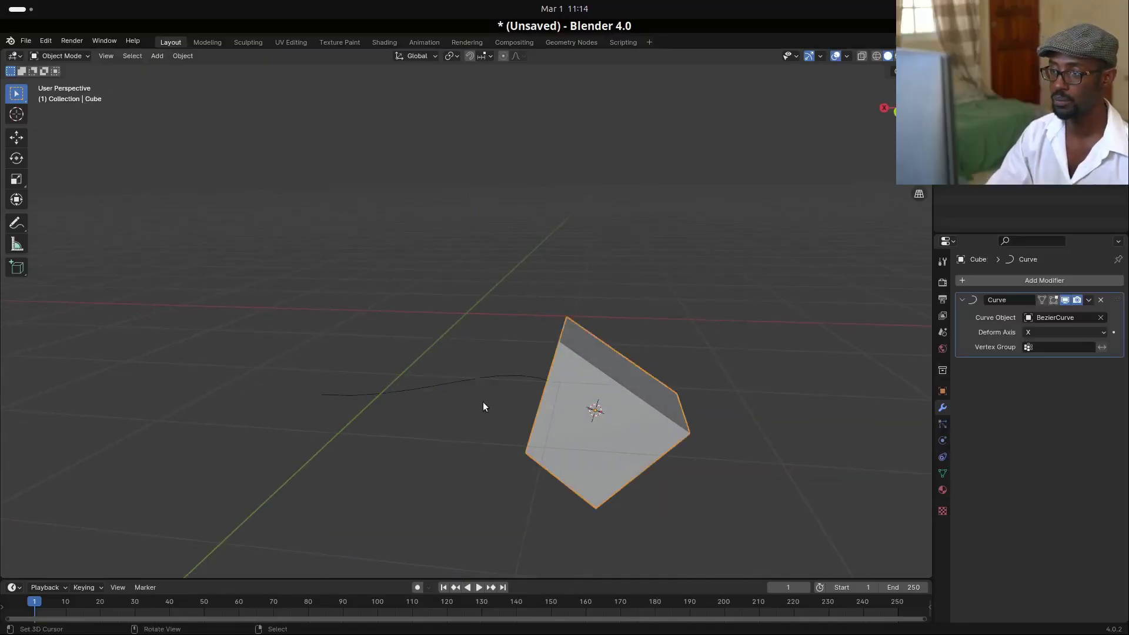
{"action": "left_click", "coordinate": [454, 372]}
Add 13 evenly spaced vertical loop cuts across the cube's X direction in Edit Mode and return to Object Mode
{"action": "left_click", "coordinate": [616, 399]}
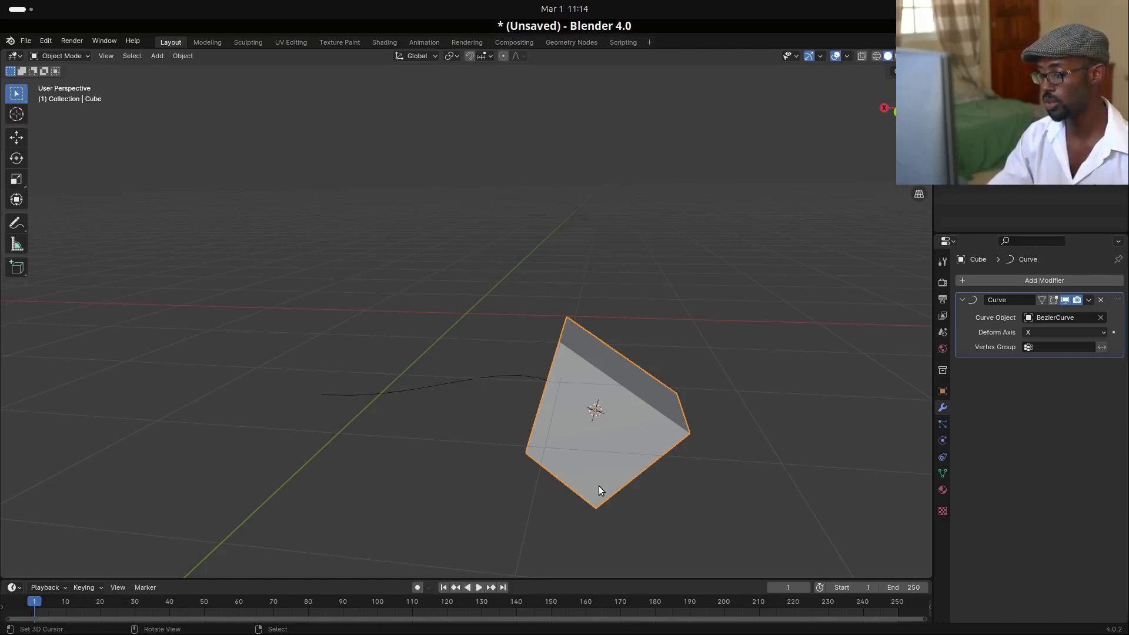
{"action": "key", "text": "Tab"}
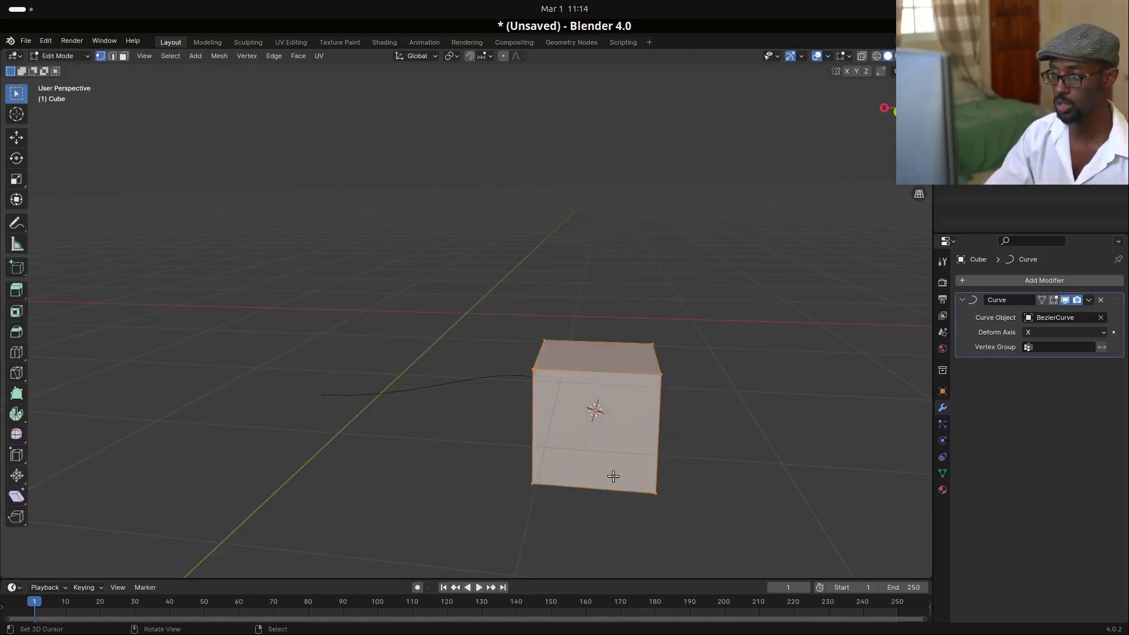
{"action": "key", "text": "ctrl"}
{"action": "key", "text": "ctrl"}
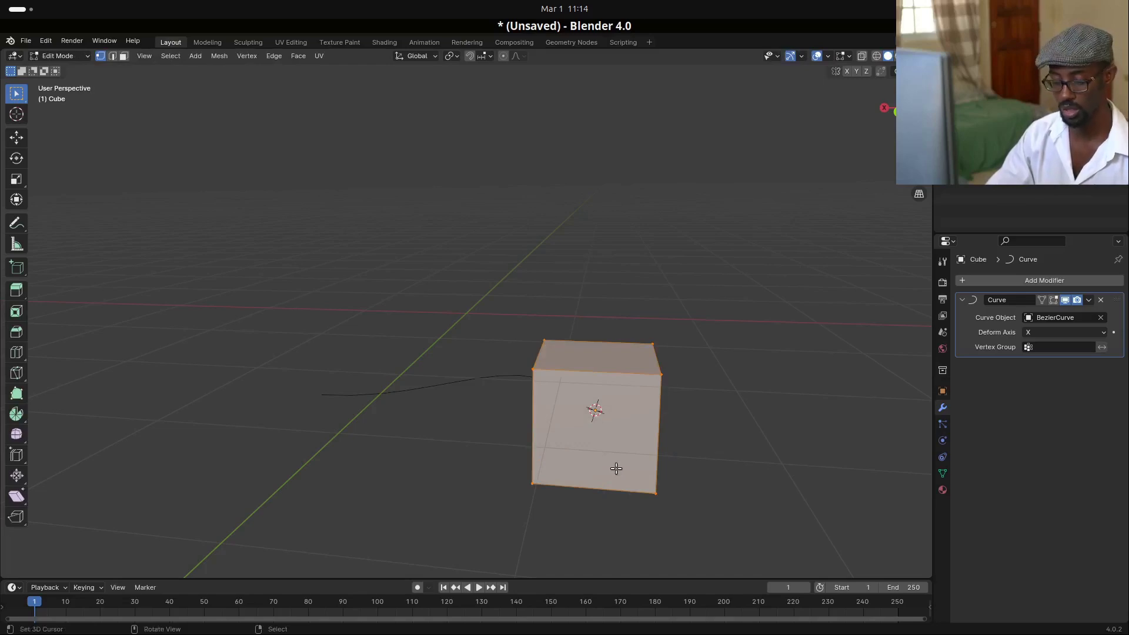
{"action": "key", "text": "ctrl+r"}
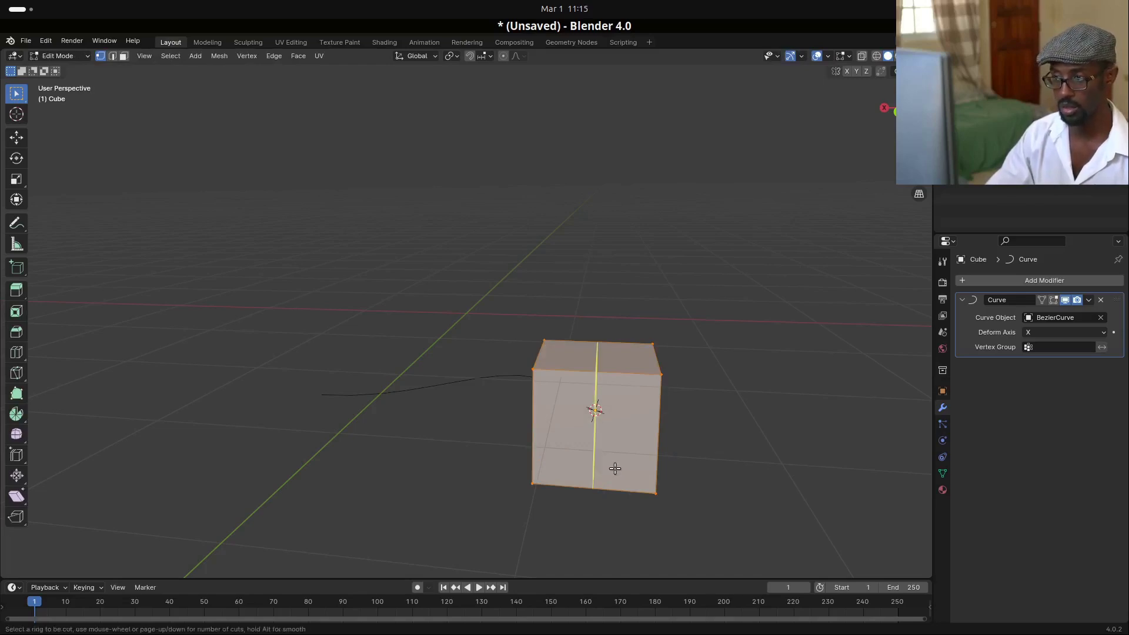
{"action": "scroll", "coordinate": [615, 469], "scroll_direction": "up", "scroll_amount": 10}
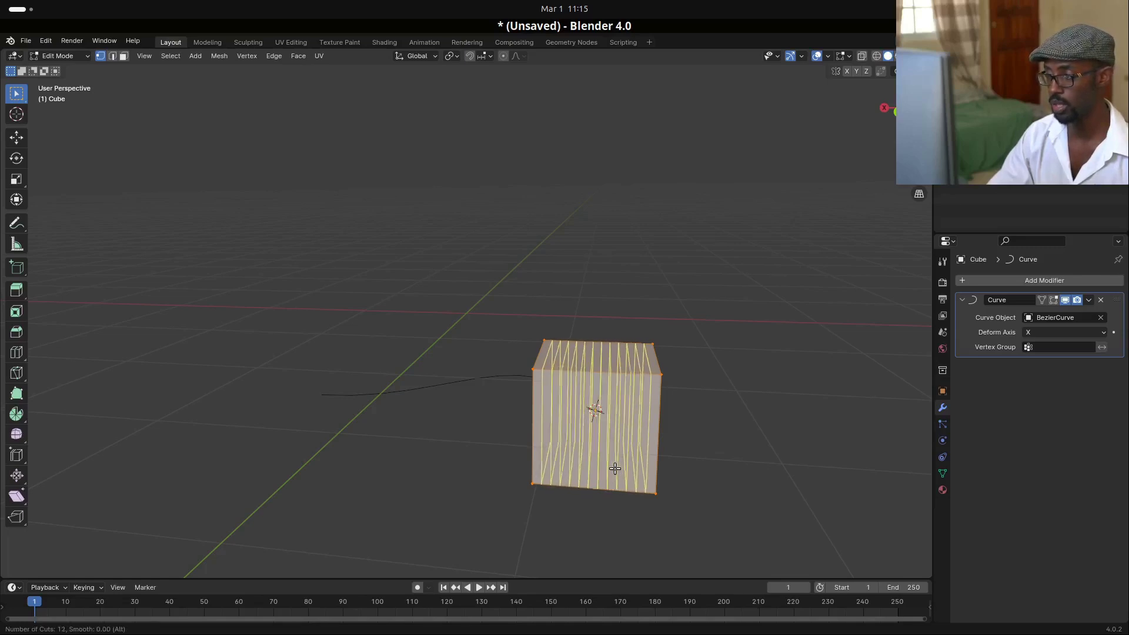
{"action": "left_click", "coordinate": [615, 469]}
{"action": "left_click", "coordinate": [615, 469]}
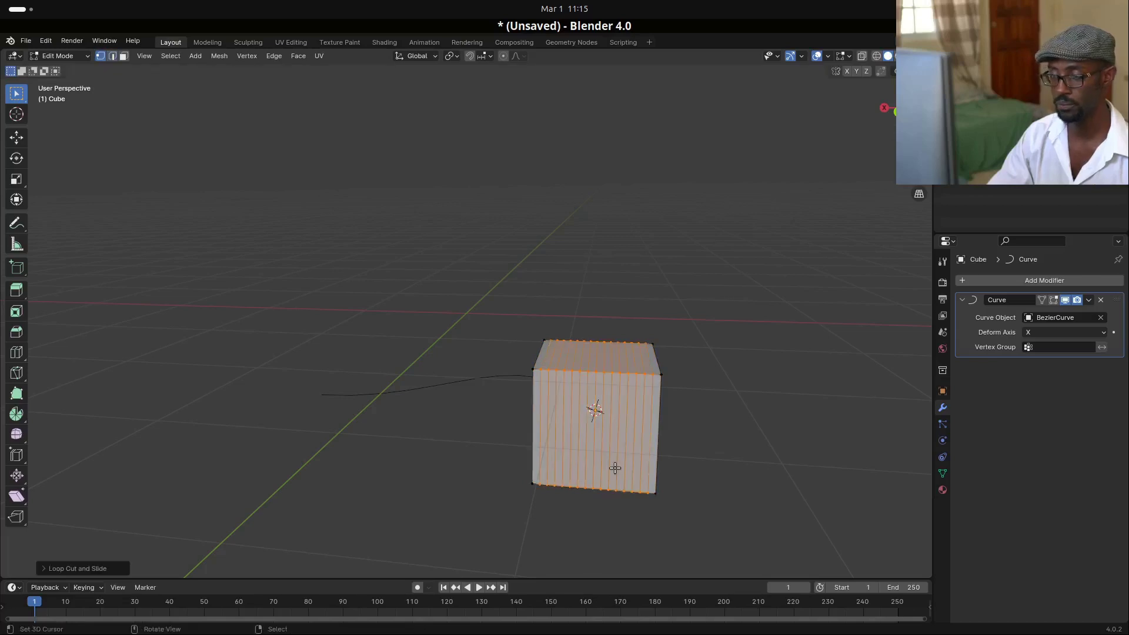
{"action": "key", "text": "Tab"}
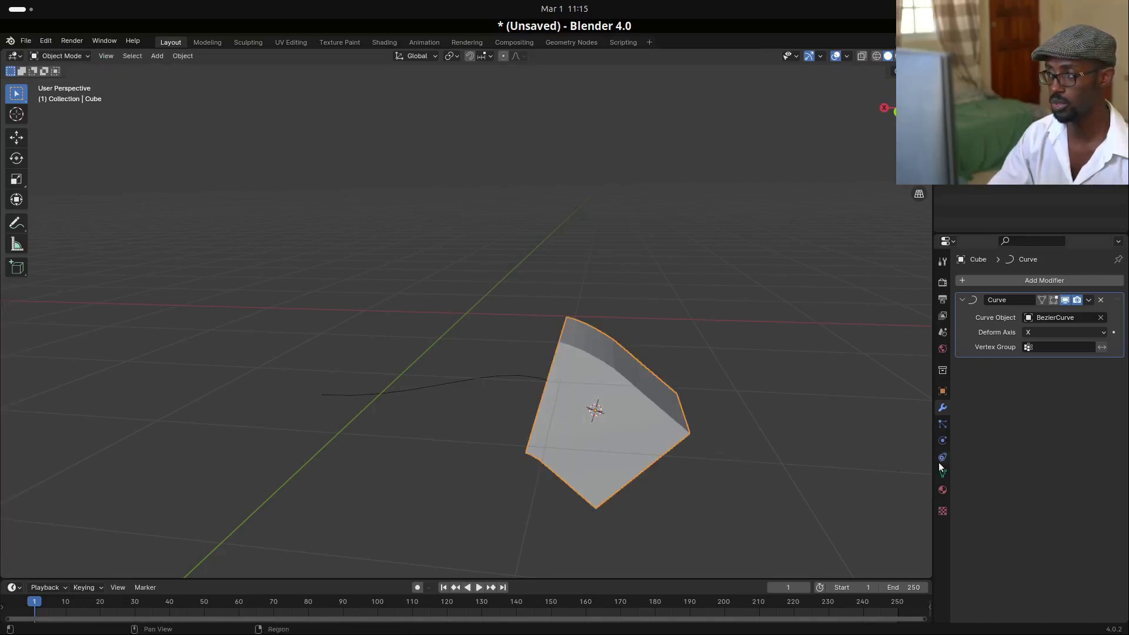
Move the subdivided cube about 0.7 m along the global X axis so it travels along the Bezier curve
{"action": "key", "text": "g"}
{"action": "key", "text": "x"}
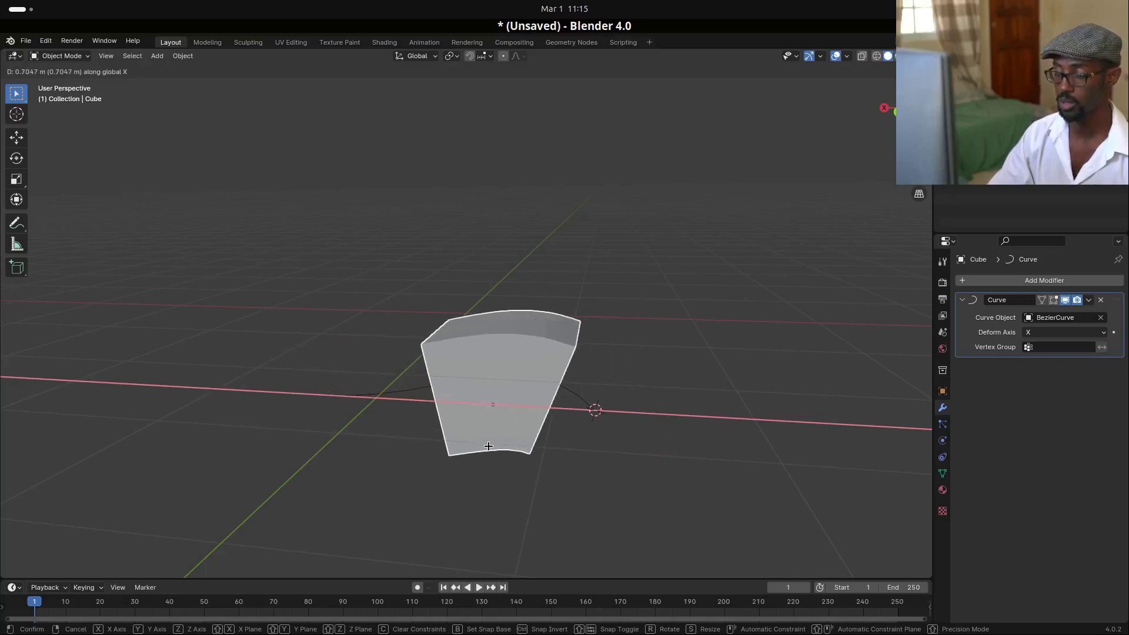
{"action": "left_click", "coordinate": [489, 450]}
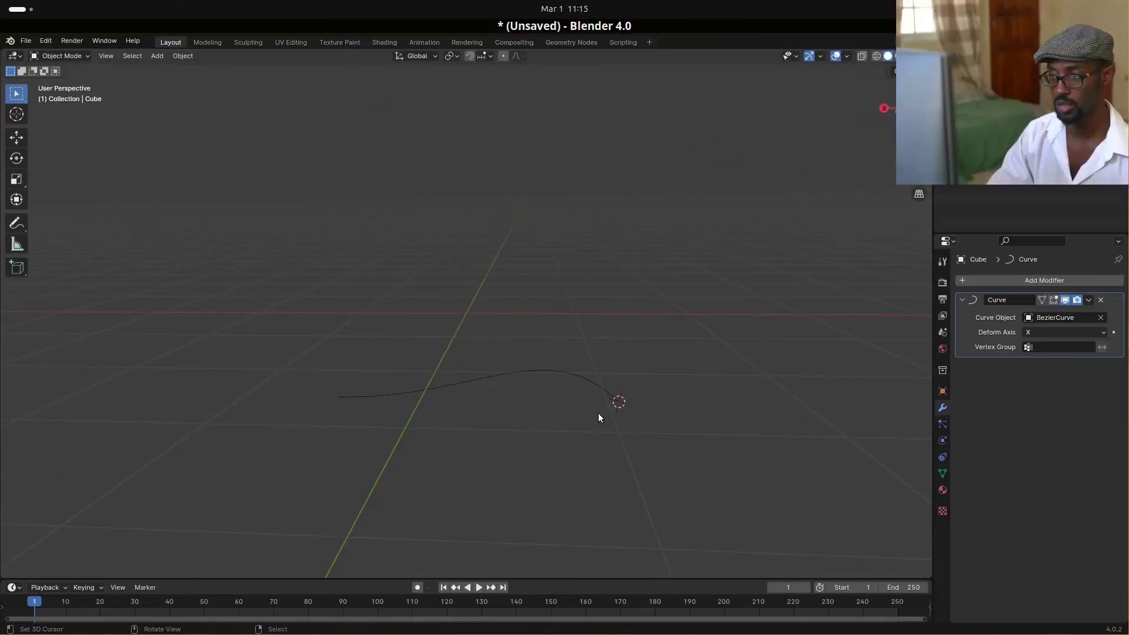
Add a plane mesh at the 3D cursor on the end of the Bezier curve
{"action": "key", "text": "shift+a"}
{"action": "mouse_move", "coordinate": [597, 413]}
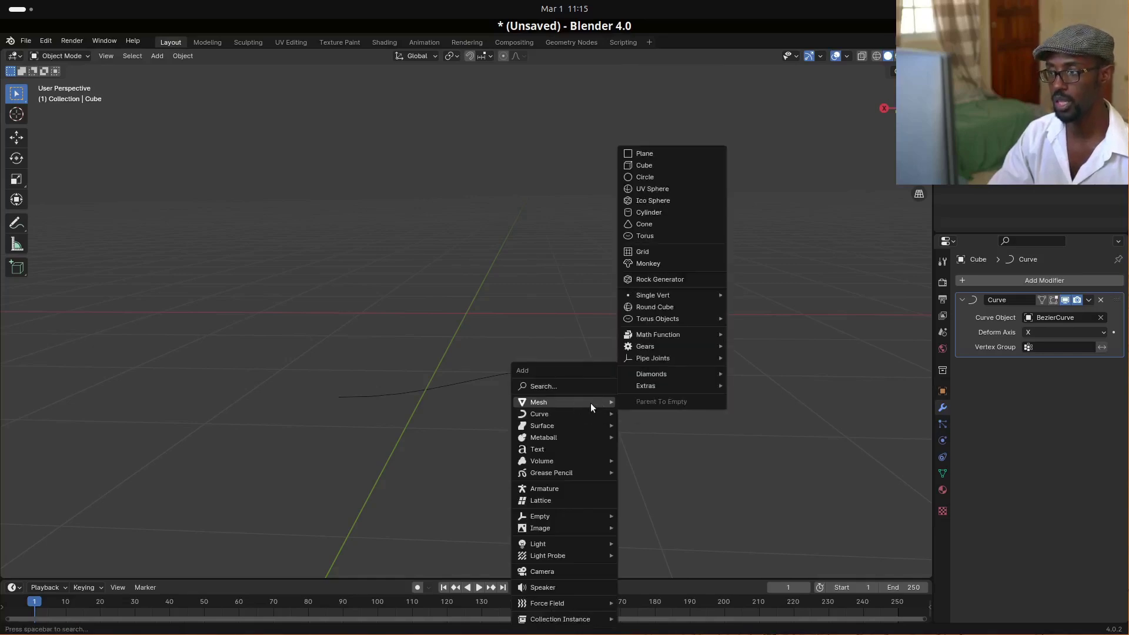
{"action": "left_click", "coordinate": [665, 155]}
{"action": "middle_click_drag", "start_coordinate": [580, 476], "coordinate": [427, 442]}
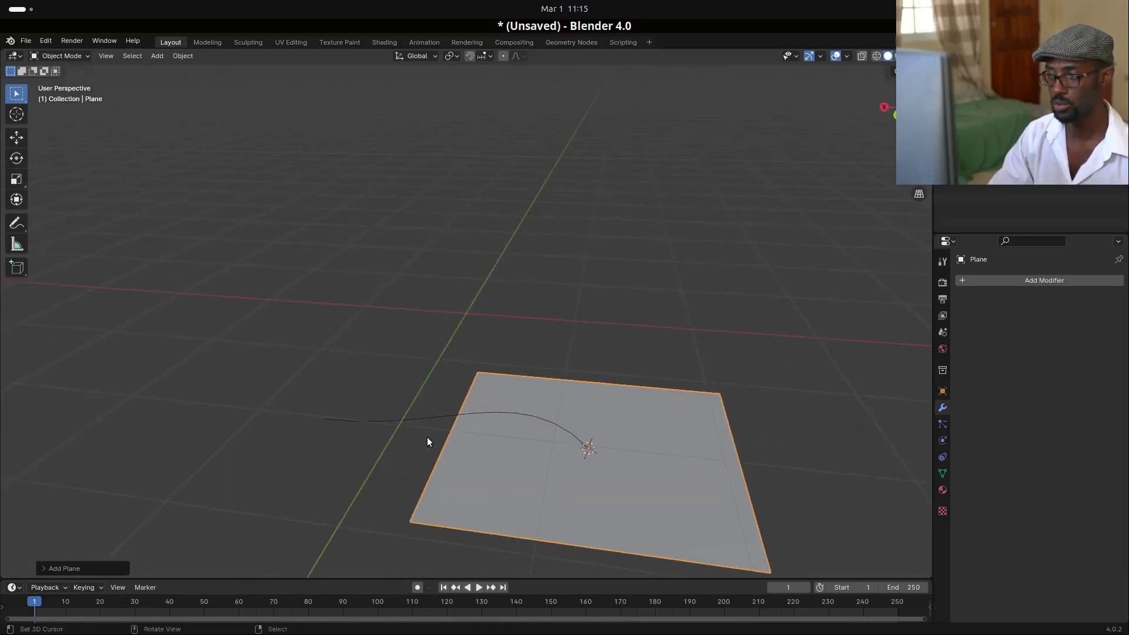
Delete three of the plane's corner vertices in Edit Mode, keeping only the near corner closest to the Y axis
{"action": "key", "text": "Tab"}
{"action": "left_click", "coordinate": [413, 521]}
{"action": "left_click", "coordinate": [481, 357]}
{"action": "left_click", "coordinate": [721, 394], "text": "shift"}
{"action": "left_click", "coordinate": [768, 572], "text": "shift"}
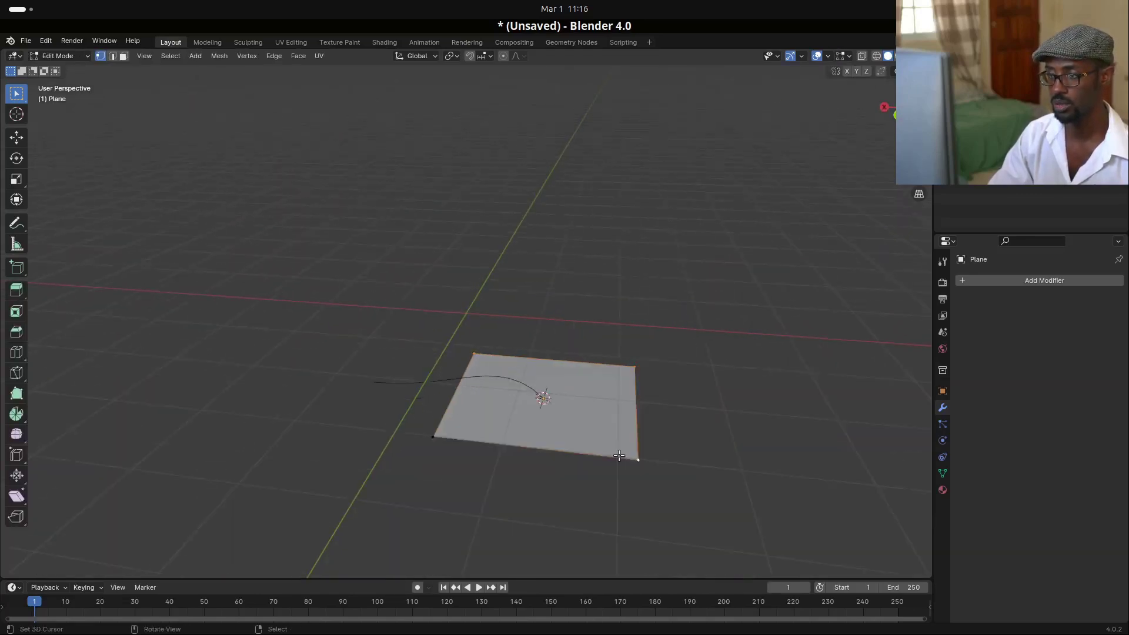
{"action": "scroll", "coordinate": [625, 457], "scroll_direction": "down", "scroll_amount": 2}
{"action": "key", "text": "x"}
{"action": "left_click", "coordinate": [617, 455]}
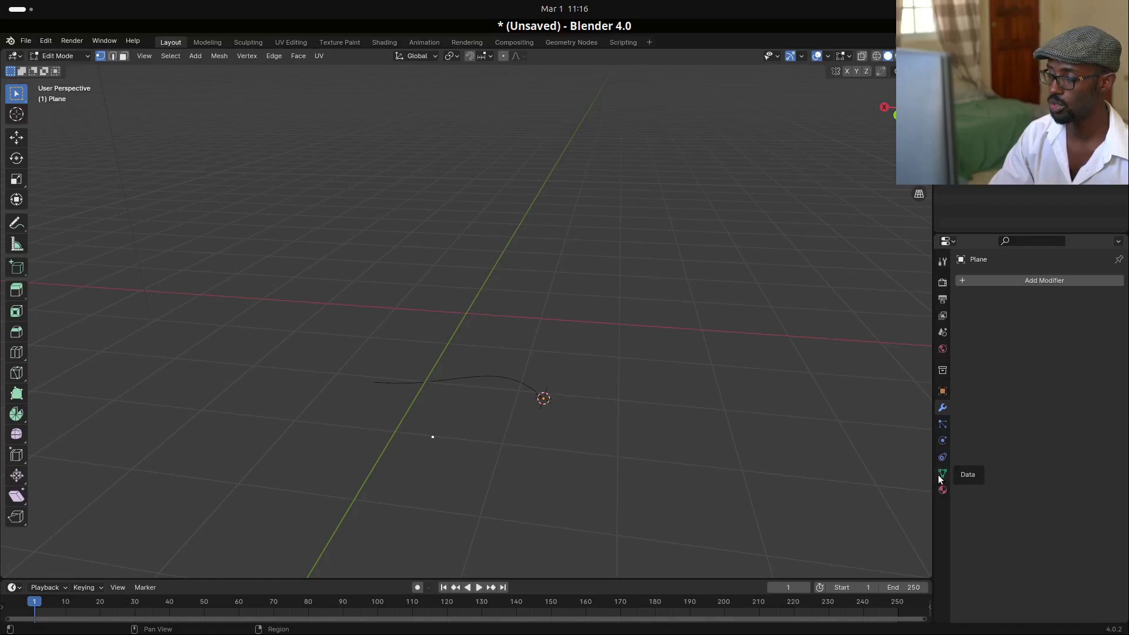
Expand the plane's Viewport Display object settings and snap its remaining vertex to the 3D cursor at the curve's end
{"action": "left_click", "coordinate": [942, 391]}
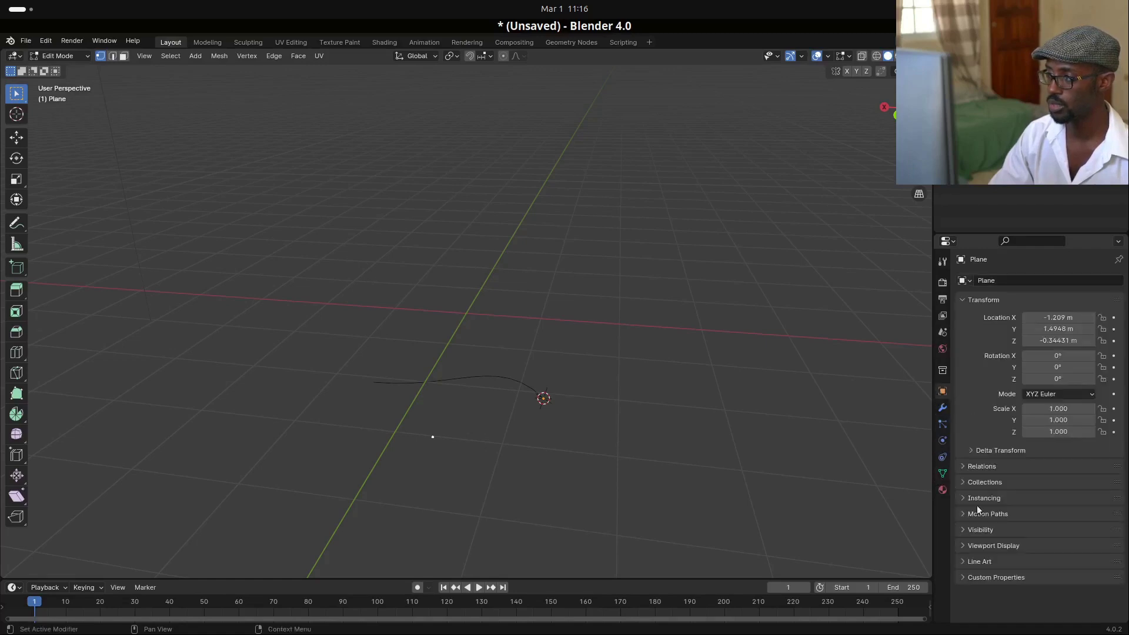
{"action": "left_click", "coordinate": [997, 544]}
{"action": "scroll", "coordinate": [980, 559], "scroll_direction": "down", "scroll_amount": 5}
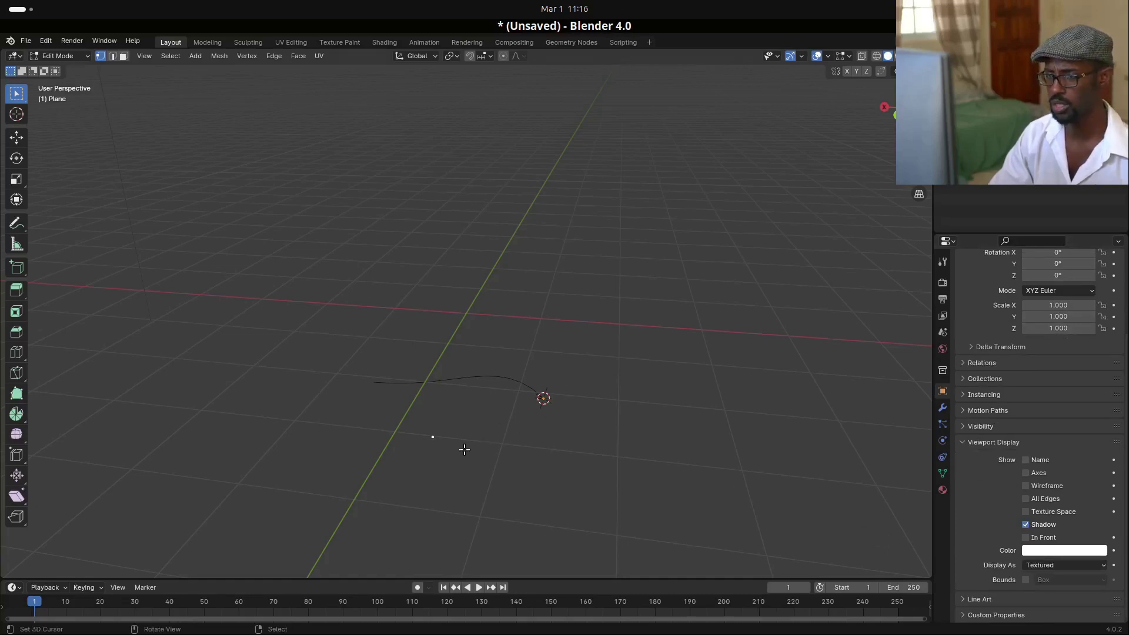
{"action": "key", "text": "shift+s"}
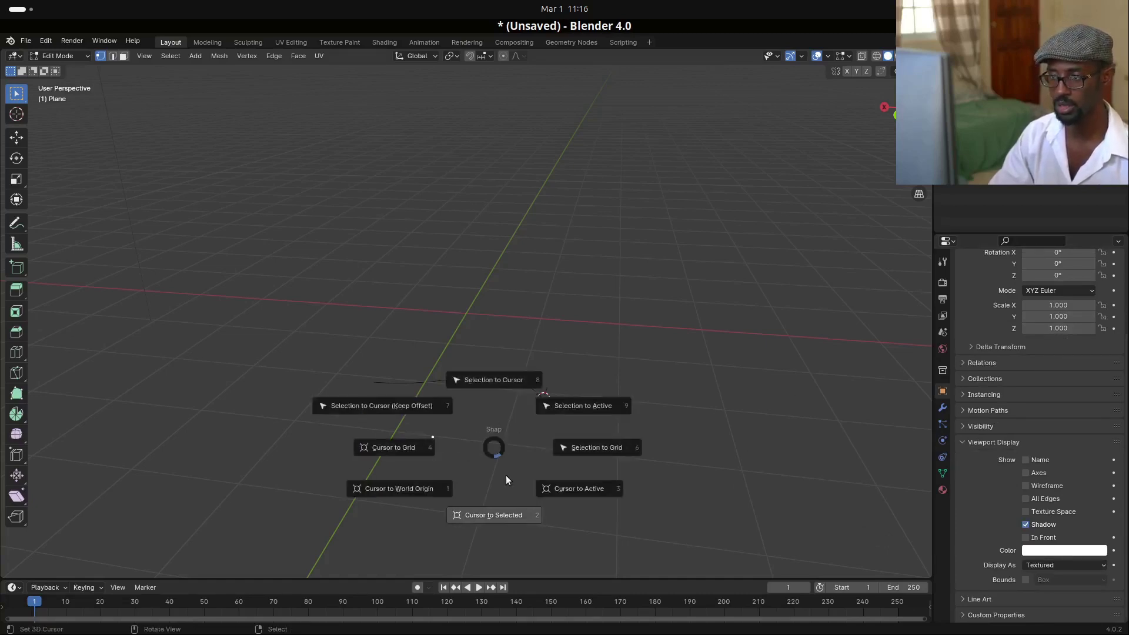
{"action": "left_click", "coordinate": [507, 380]}
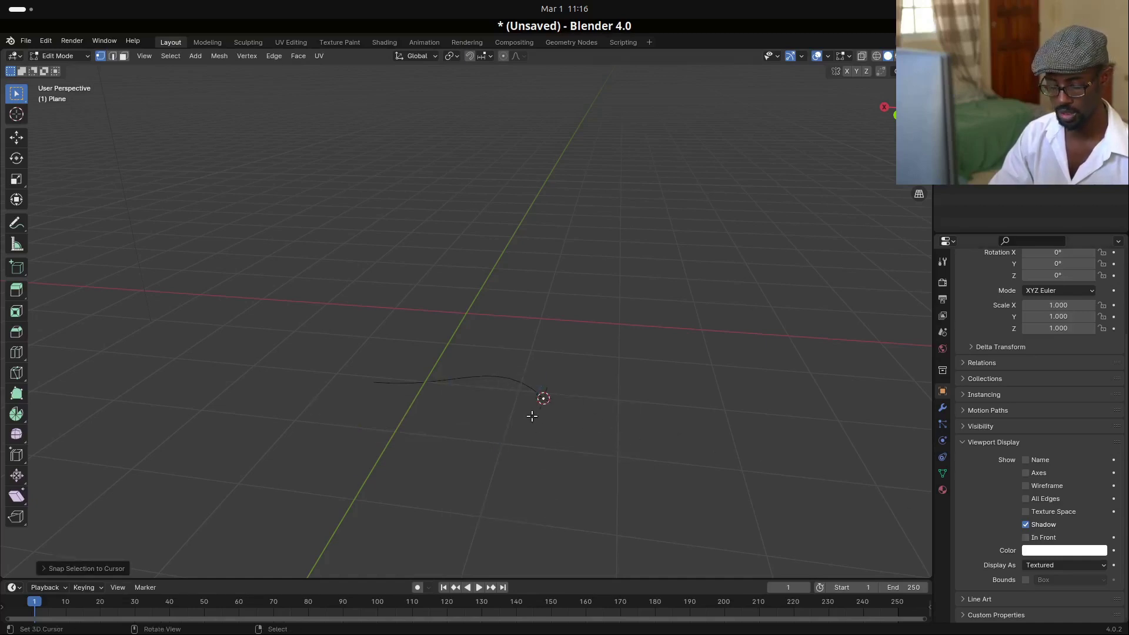
Extrude the vertex about 0.29 m upward from the curve's end to form a short edge
{"action": "key", "text": "g"}
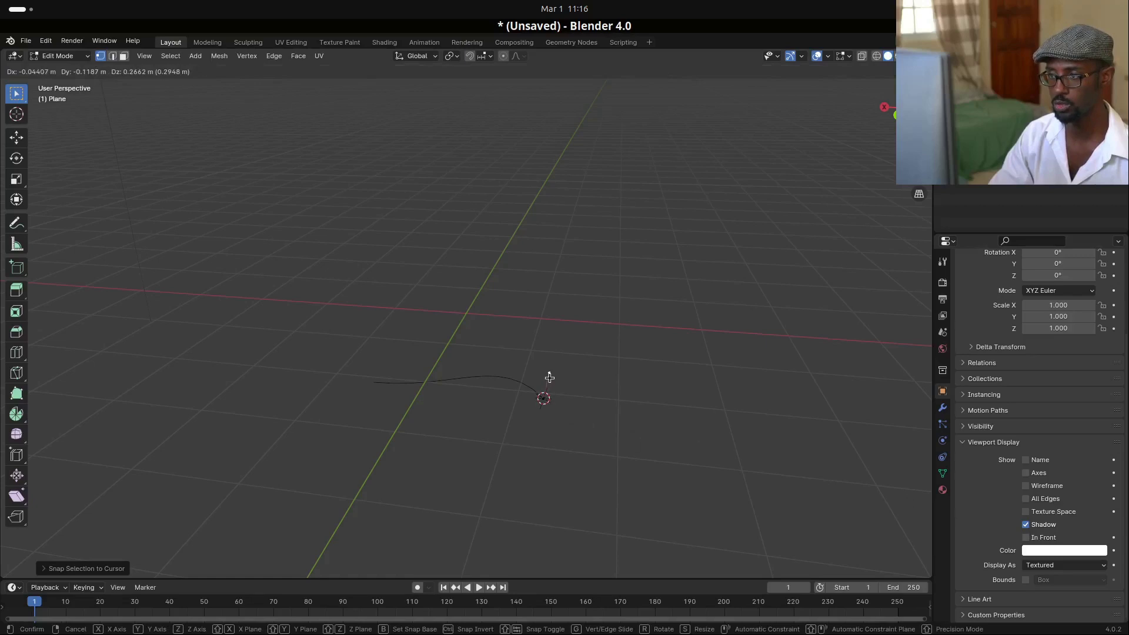
{"action": "left_click", "coordinate": [548, 380]}
{"action": "middle_click_drag", "start_coordinate": [547, 383], "coordinate": [558, 419]}
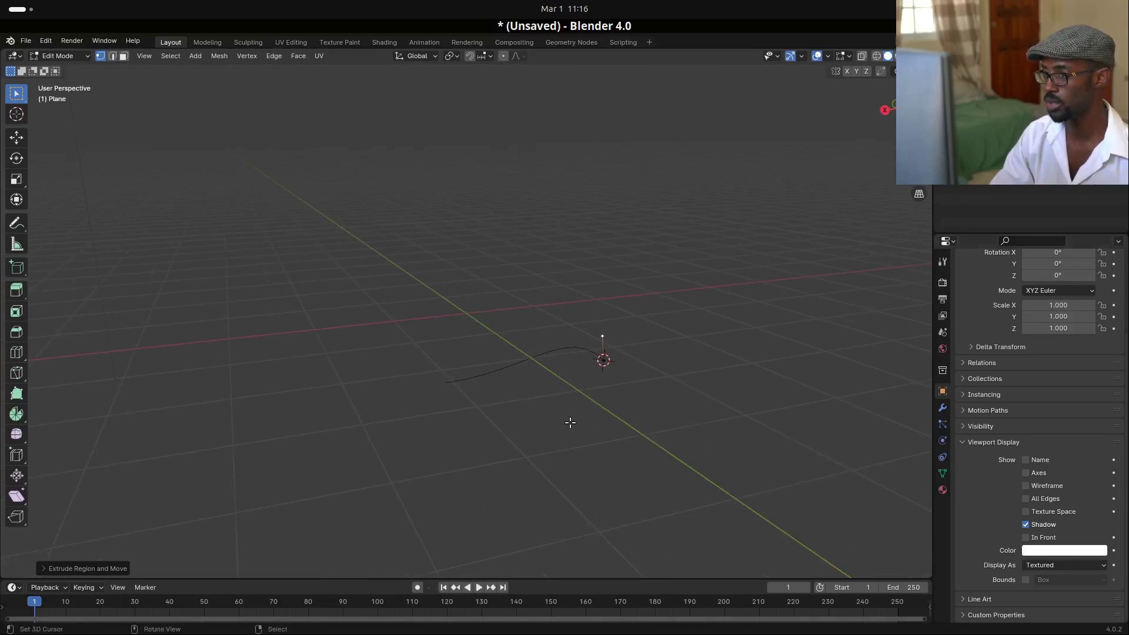
{"action": "scroll", "coordinate": [602, 386], "scroll_direction": "up", "scroll_amount": 4}
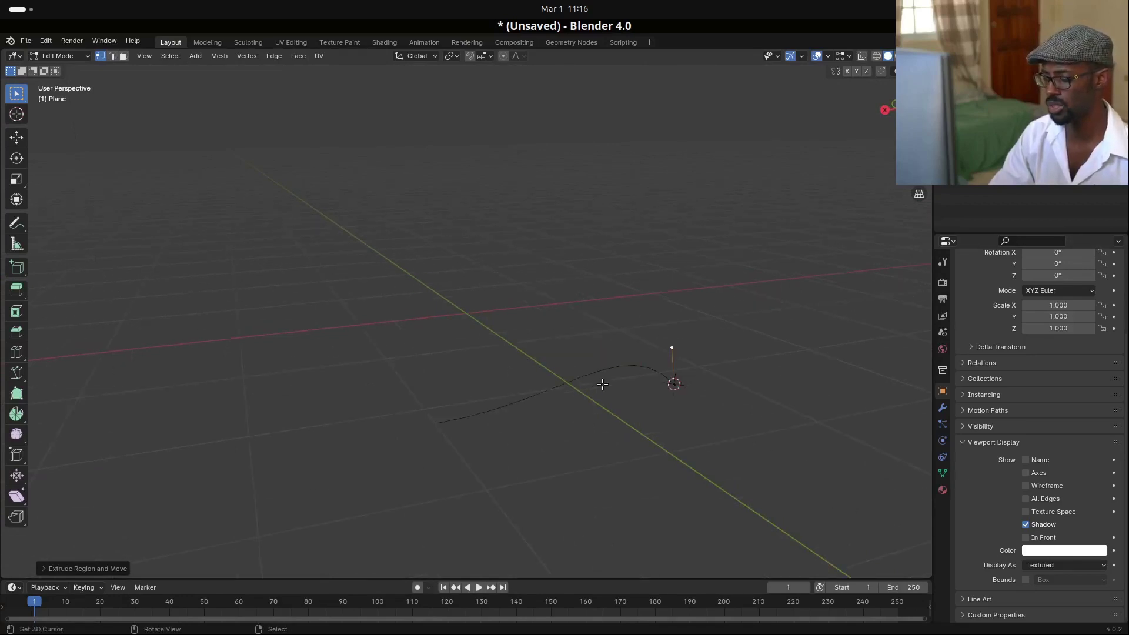
Turn on bounds display for the plane object, set the bounds type to Sphere, and return to Object Mode
{"action": "scroll", "coordinate": [694, 411], "scroll_direction": "down", "scroll_amount": 2}
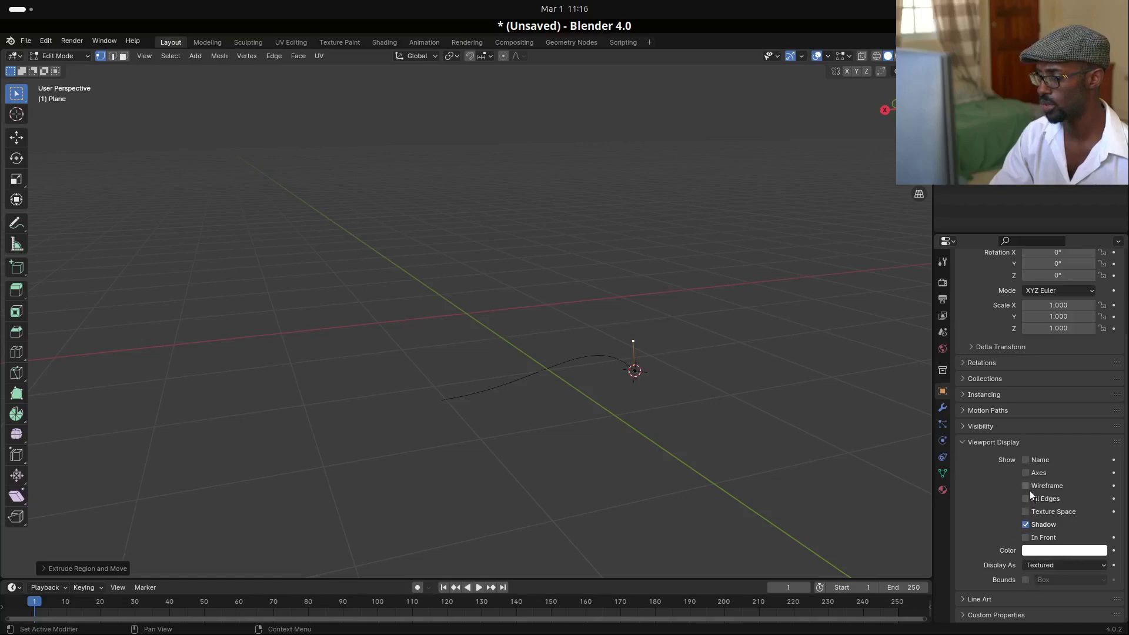
{"action": "left_click", "coordinate": [1026, 580]}
{"action": "middle_click_drag", "start_coordinate": [853, 517], "coordinate": [544, 409]}
{"action": "scroll", "coordinate": [544, 408], "scroll_direction": "up", "scroll_amount": 2}
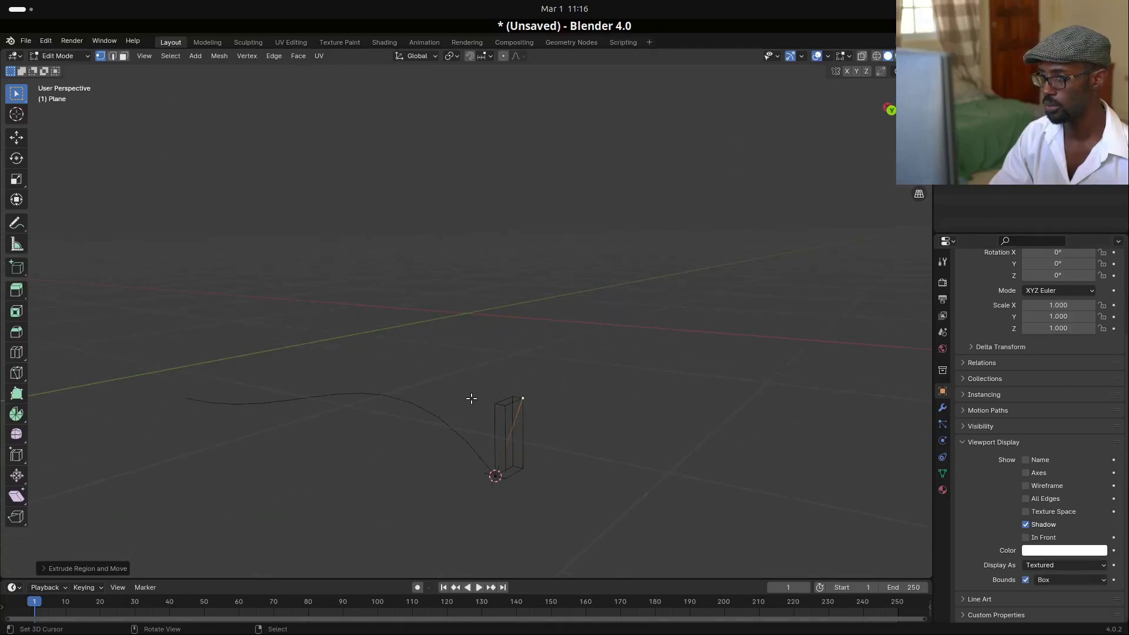
{"action": "left_click", "coordinate": [1069, 580]}
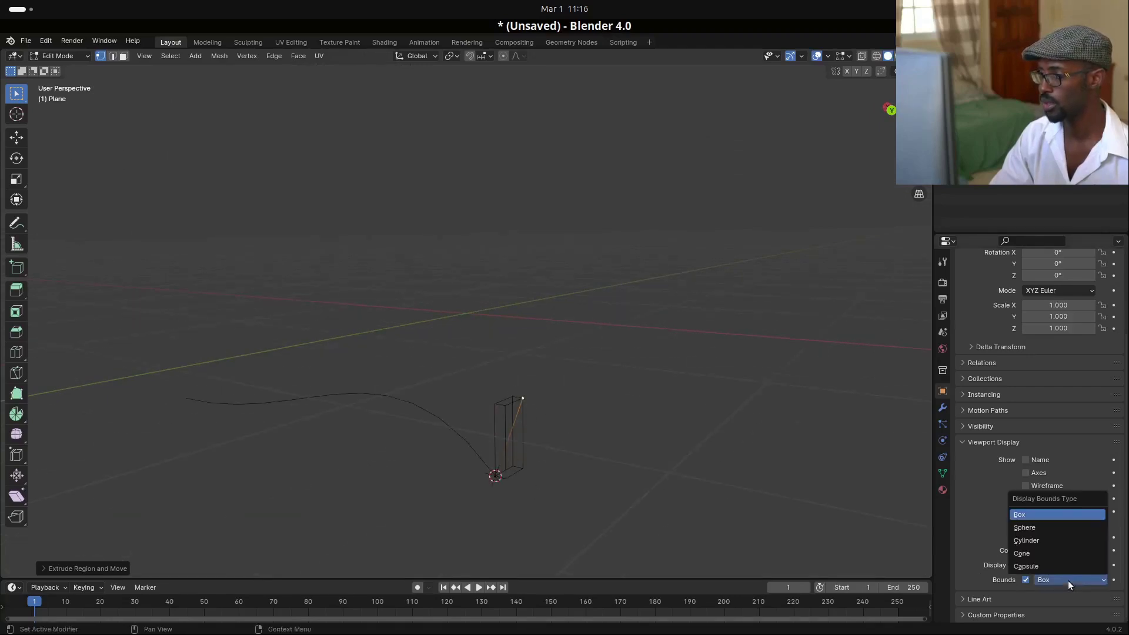
{"action": "left_click", "coordinate": [1047, 528]}
{"action": "middle_click_drag", "start_coordinate": [650, 502], "coordinate": [541, 477]}
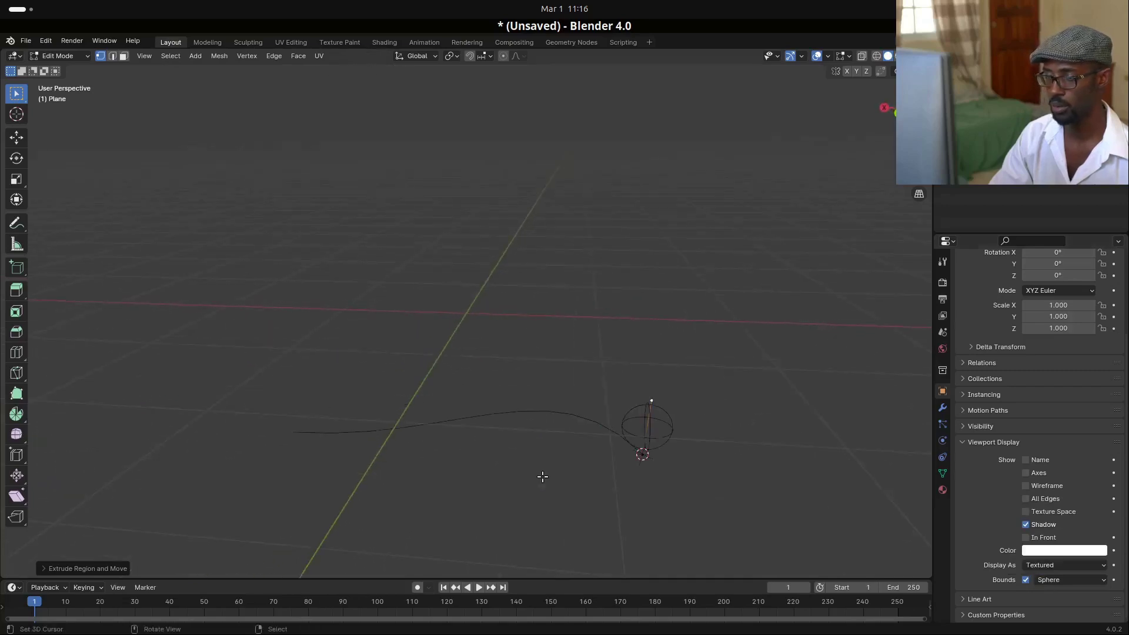
{"action": "key", "text": "Tab"}
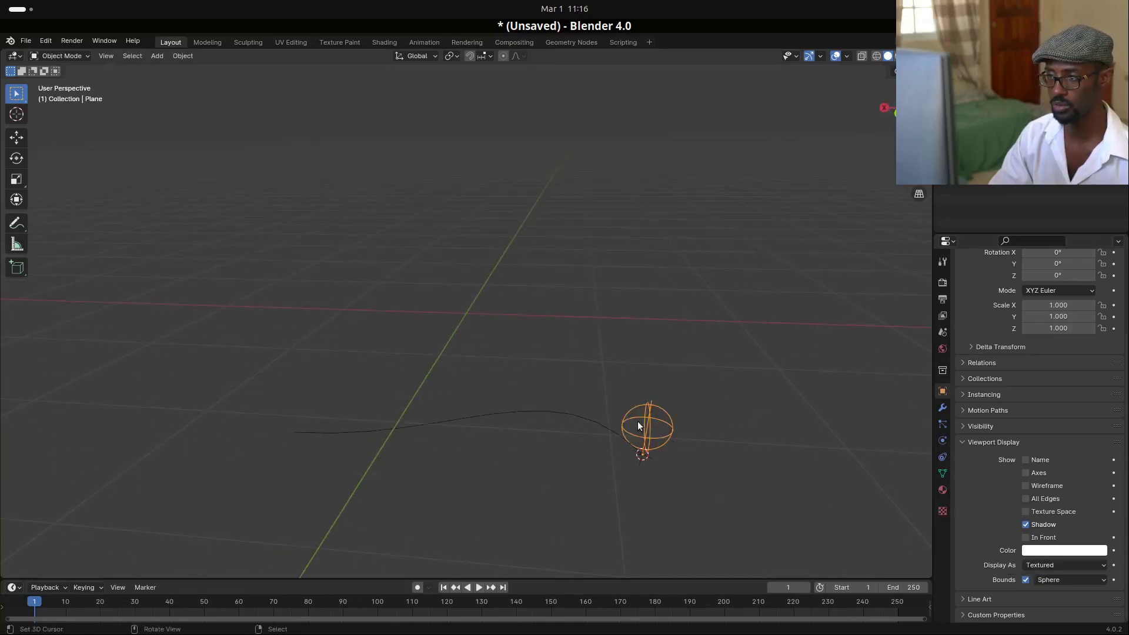
{"action": "key", "text": "g"}
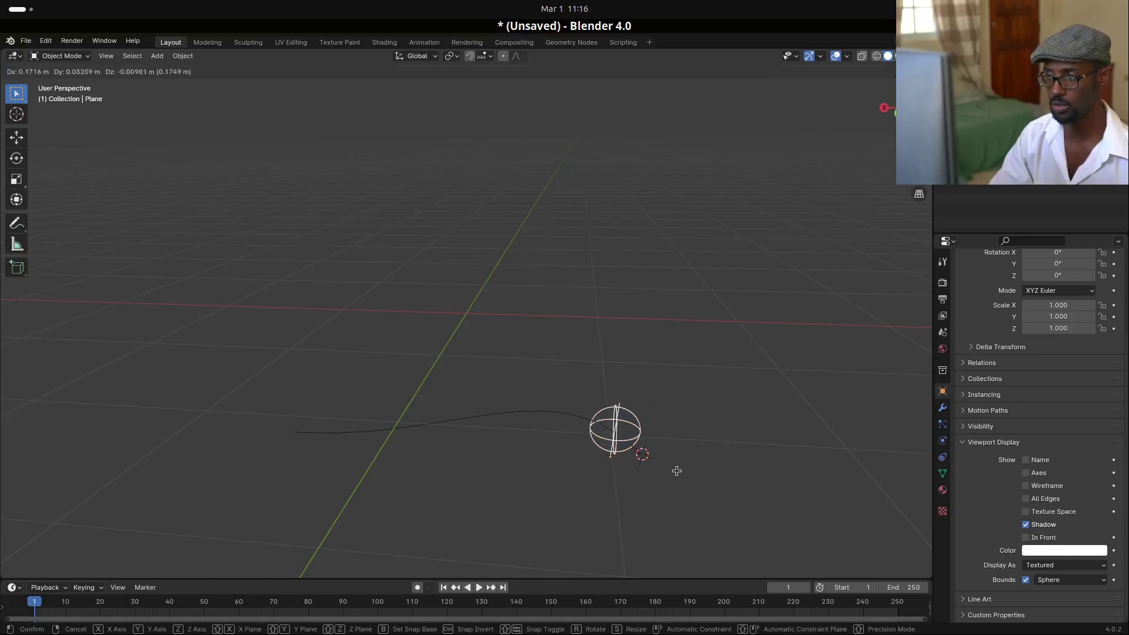
{"action": "key", "text": "x"}
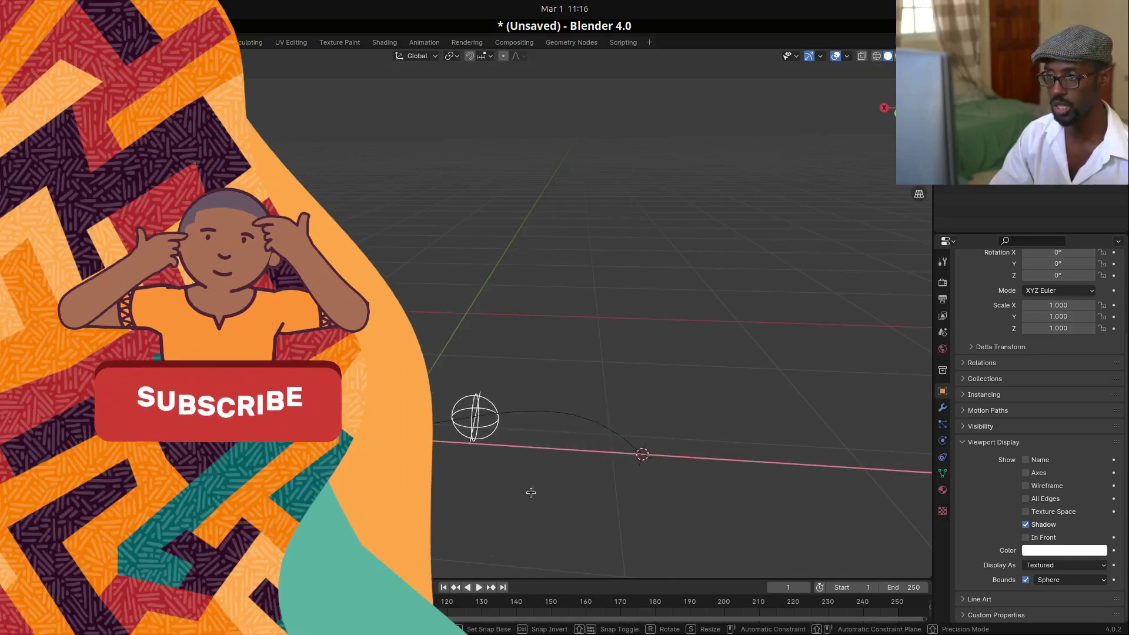
{"action": "left_click", "coordinate": [702, 507]}
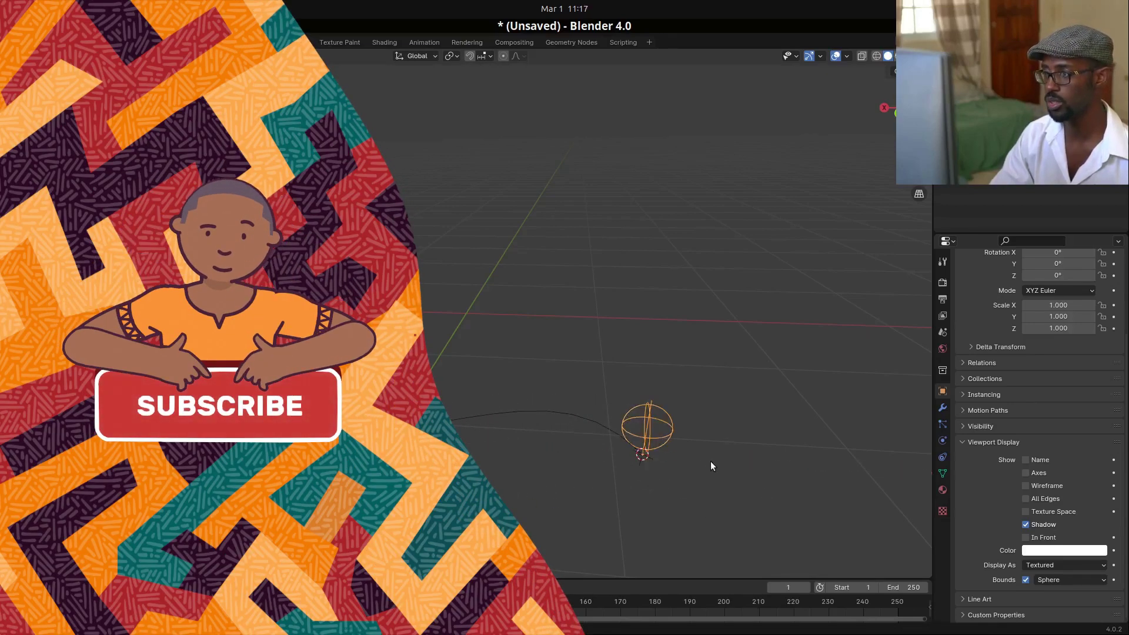
Add a Curve modifier to the sphere-bounded plane object and assign BezierCurve as its curve object
{"action": "left_click", "coordinate": [943, 407]}
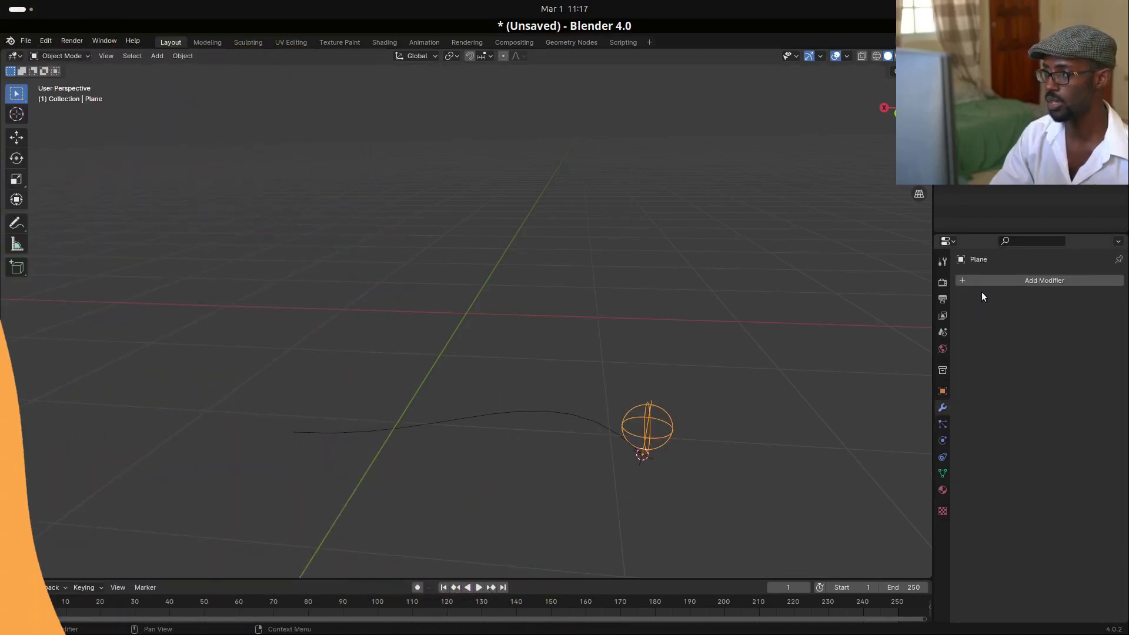
{"action": "left_click", "coordinate": [985, 280]}
{"action": "left_click", "coordinate": [955, 283]}
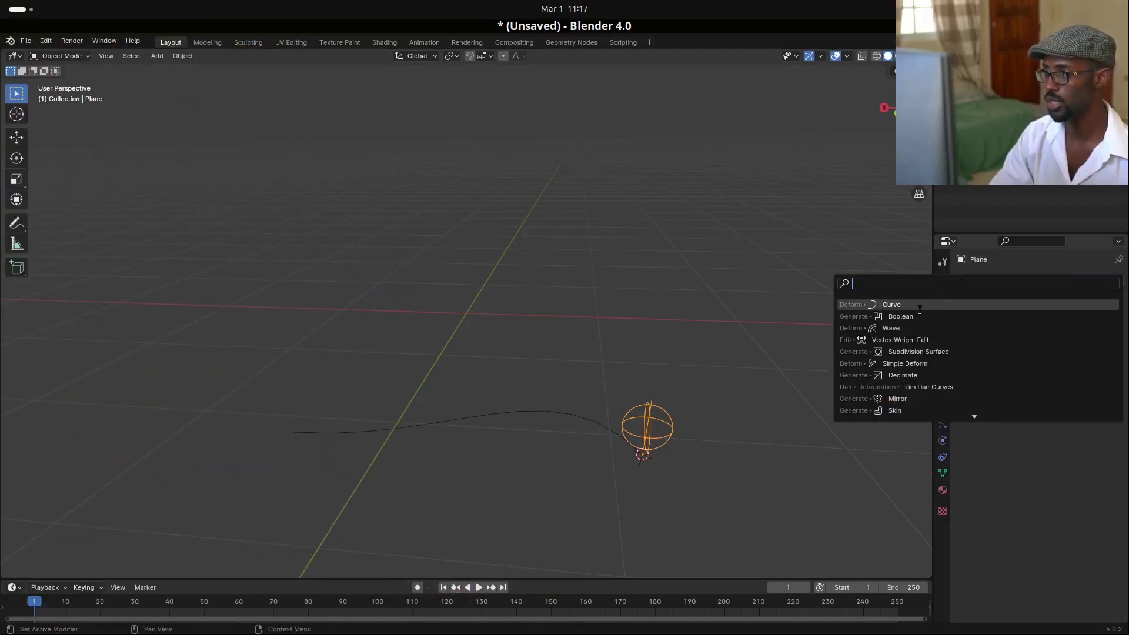
{"action": "left_click", "coordinate": [919, 309]}
{"action": "left_click", "coordinate": [1101, 317]}
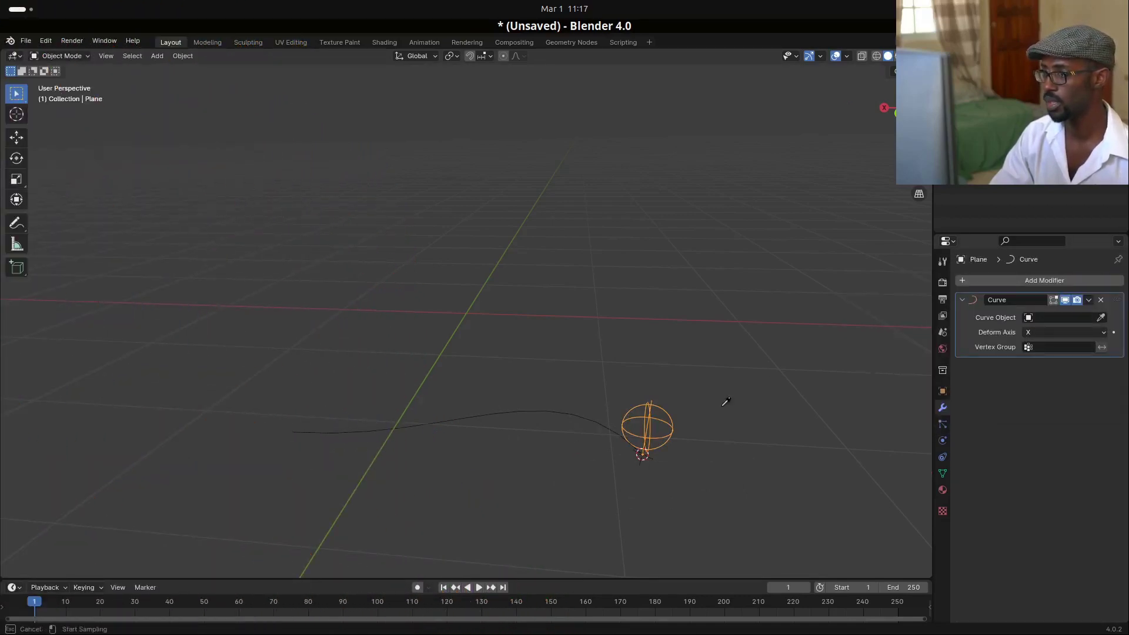
{"action": "left_click", "coordinate": [591, 419]}
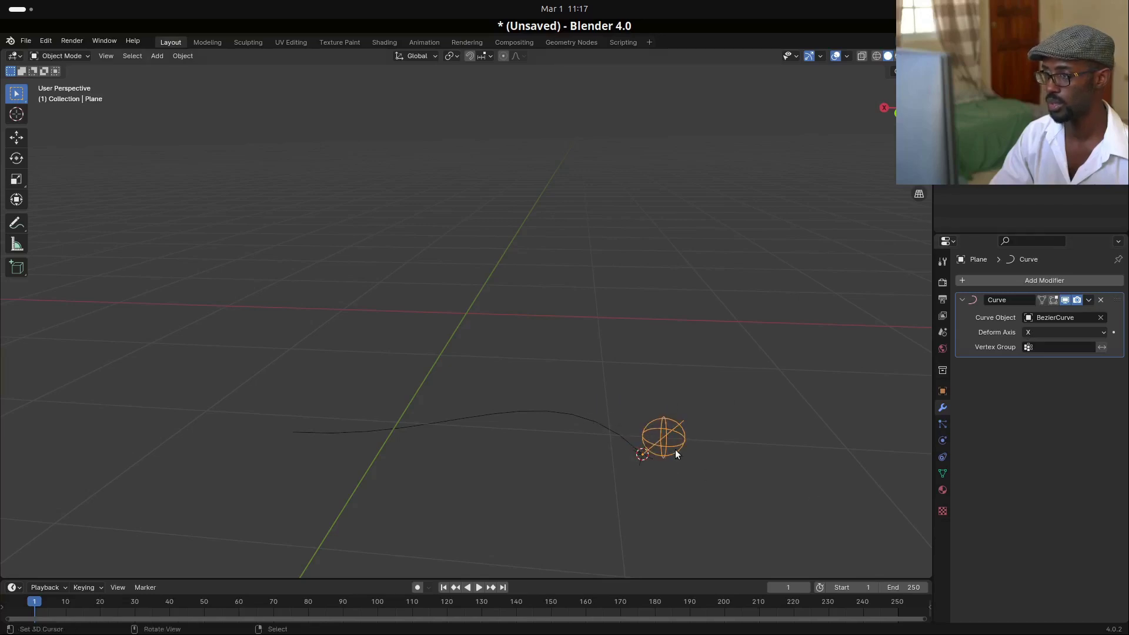
Slide the plane object along the global X axis so it follows the Bezier curve, placing it back near the curve's end
{"action": "key", "text": "g"}
{"action": "key", "text": "x"}
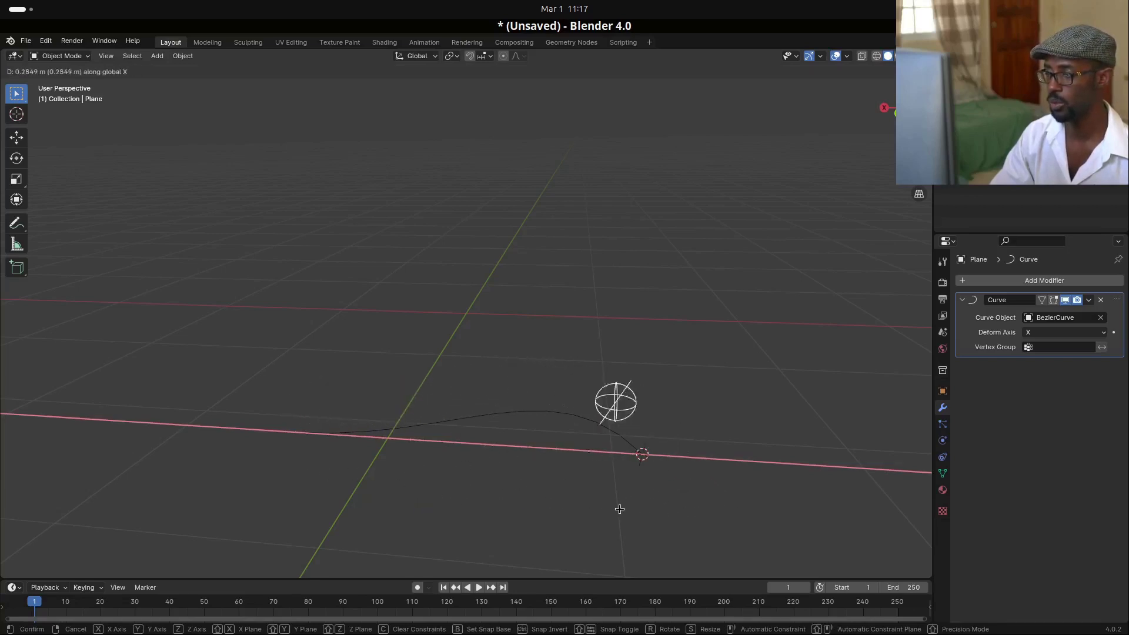
{"action": "left_click", "coordinate": [669, 512]}
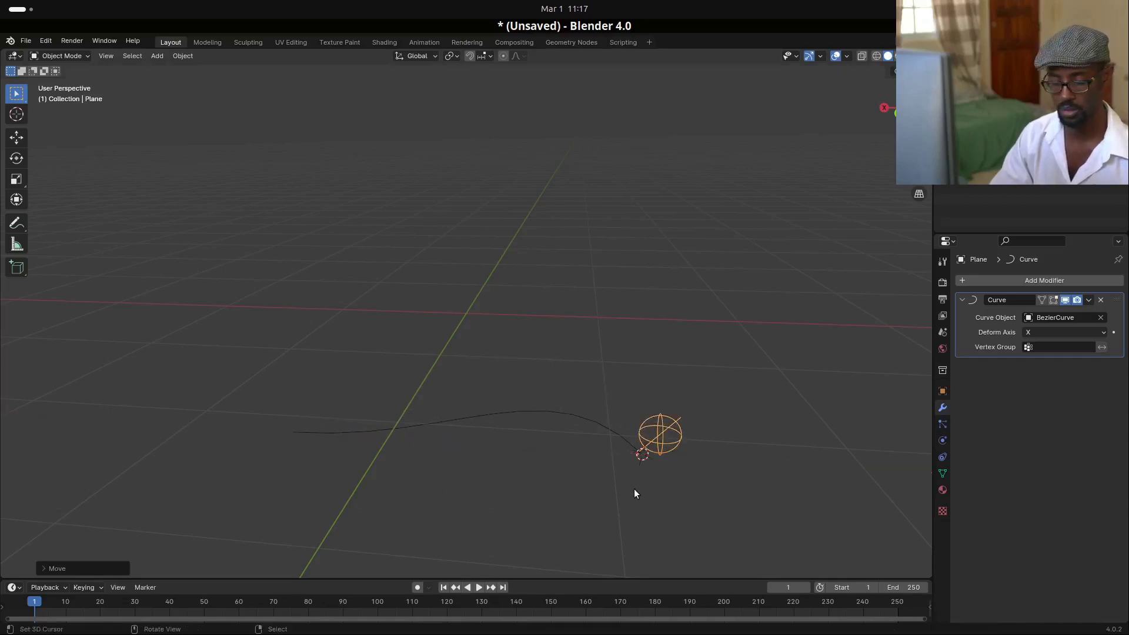
Add a cube at the 3D cursor, scale it down and place it just beside the sphere-bounded plane object
{"action": "key", "text": "alt+a"}
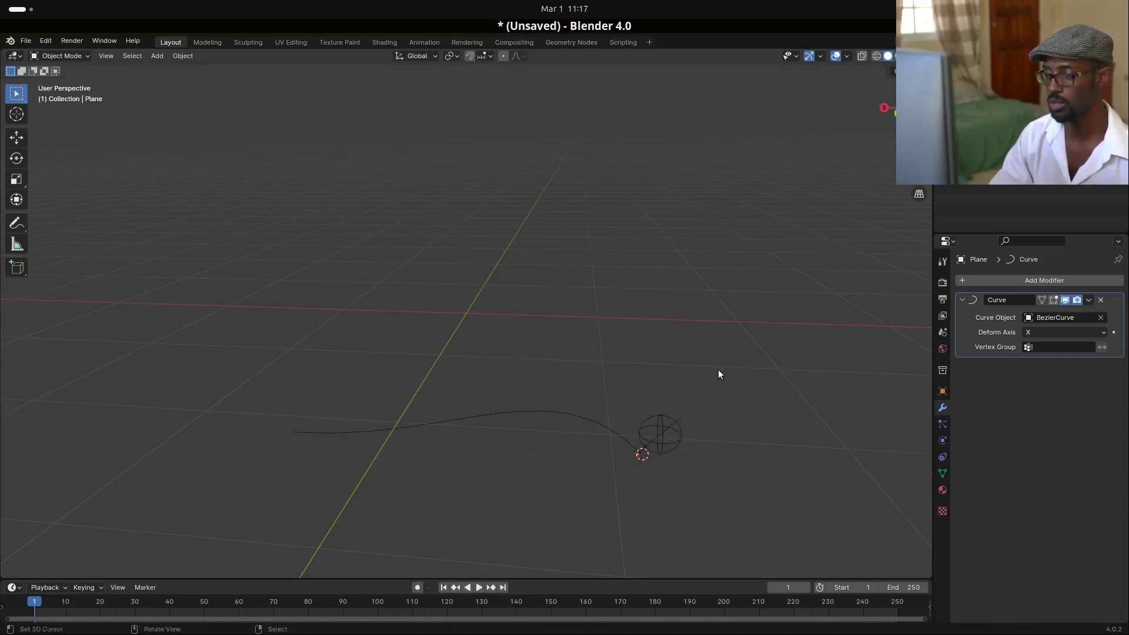
{"action": "key", "text": "shift+a"}
{"action": "mouse_move", "coordinate": [718, 368]}
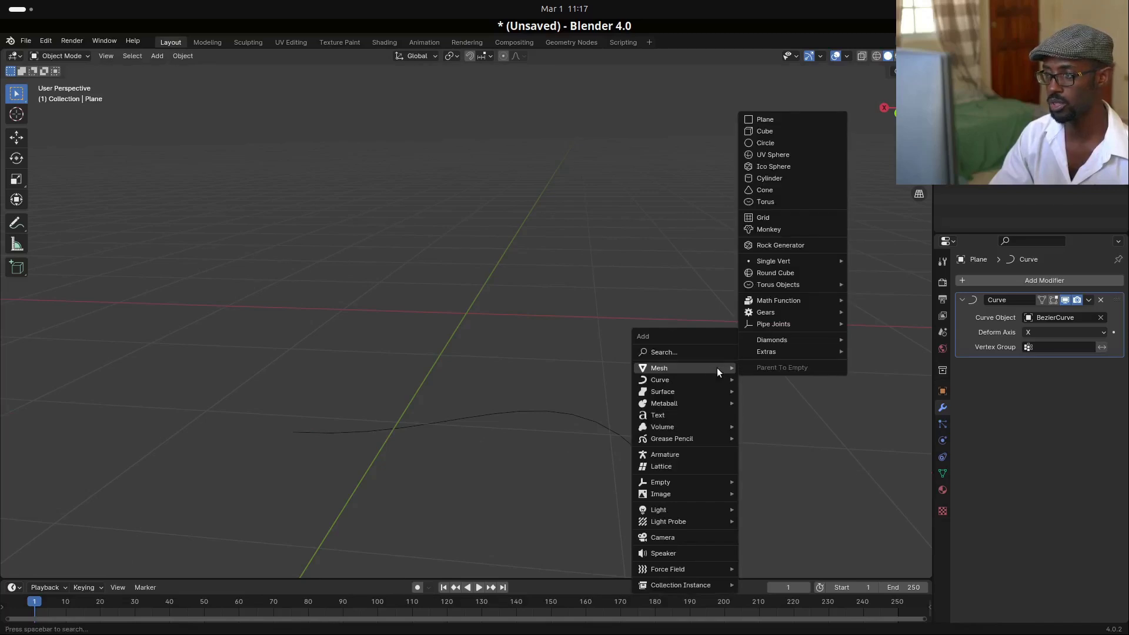
{"action": "left_click", "coordinate": [792, 130]}
{"action": "key", "text": "s"}
{"action": "left_click", "coordinate": [666, 443]}
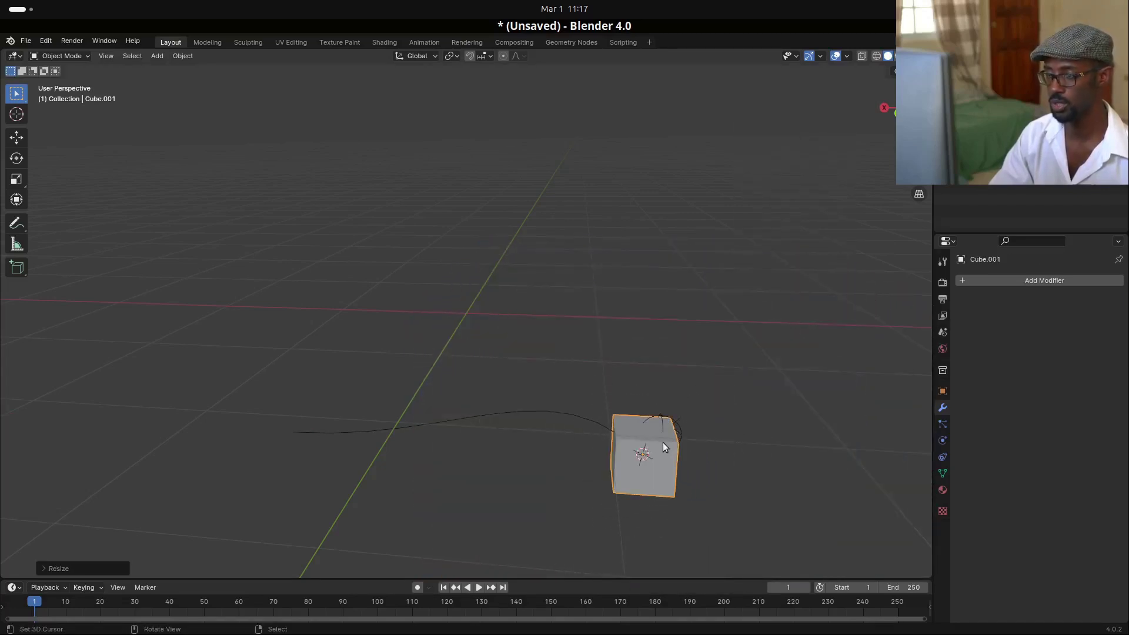
{"action": "key", "text": "g"}
{"action": "left_click", "coordinate": [686, 449]}
{"action": "middle_click_drag", "start_coordinate": [686, 450], "coordinate": [642, 470]}
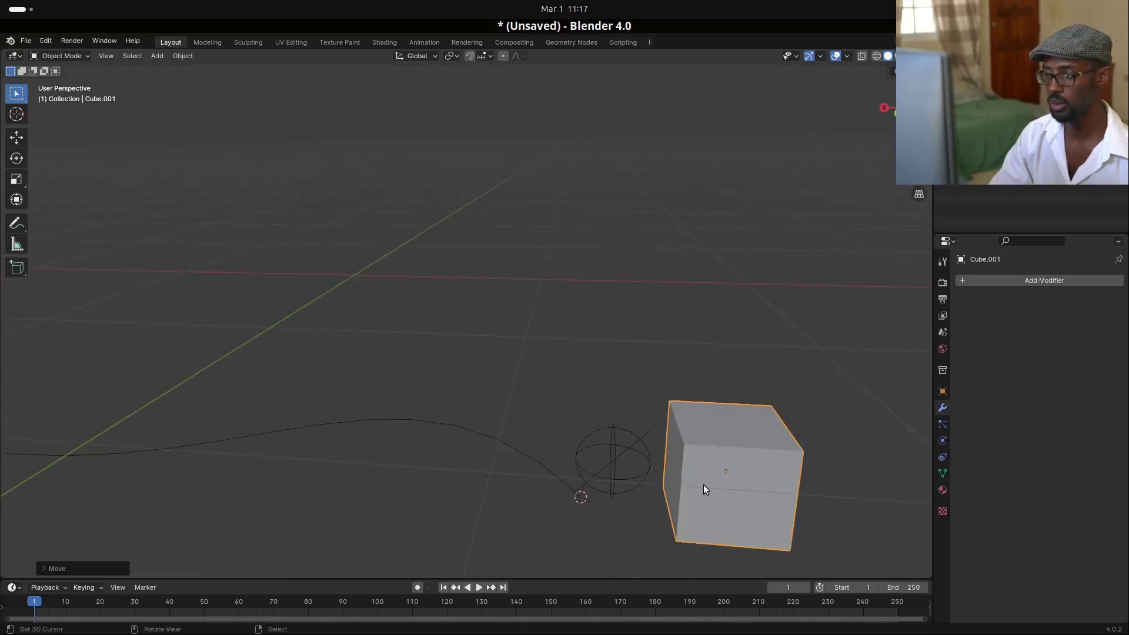
Vertex-parent the new cube to the plane object's vertex at the curve's end, finishing in Object Mode
{"action": "left_click", "coordinate": [637, 478], "text": "shift"}
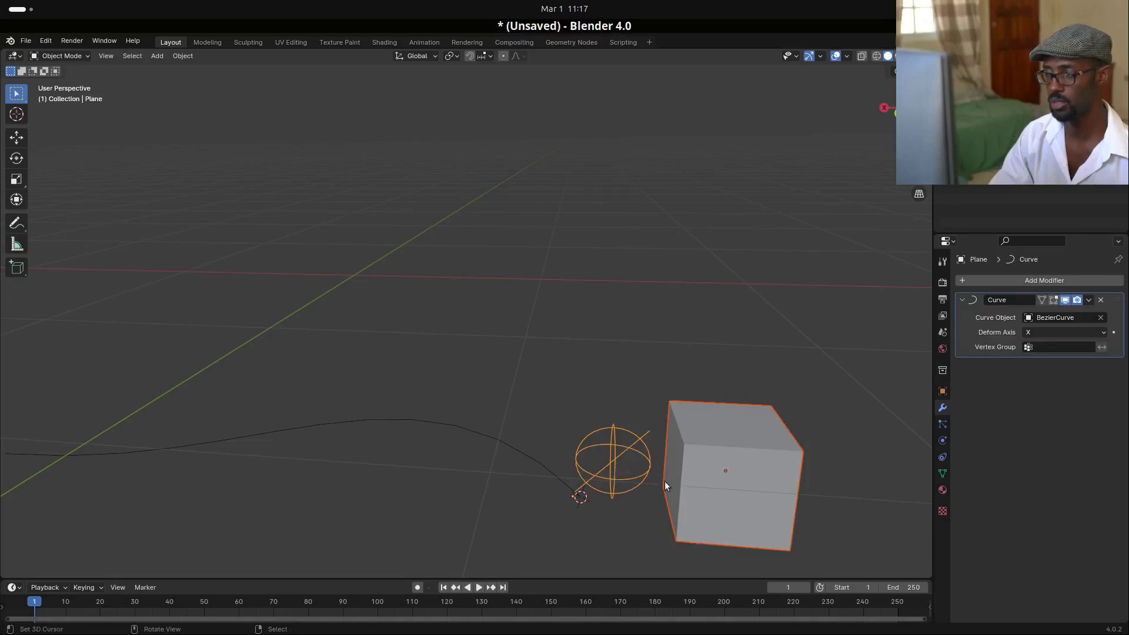
{"action": "key", "text": "Tab"}
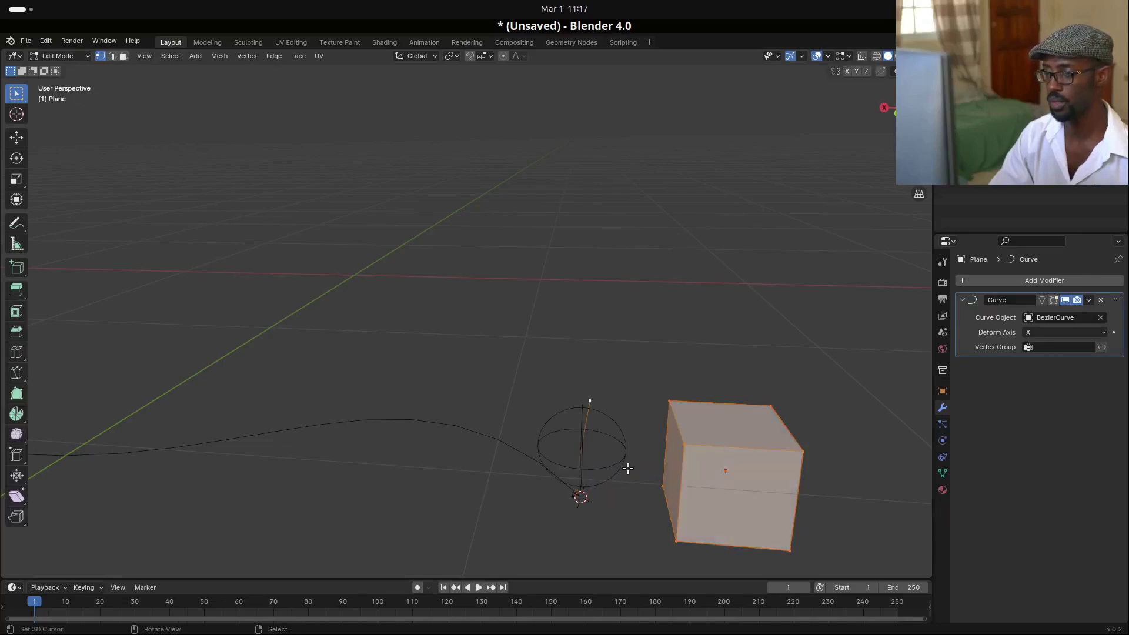
{"action": "left_click", "coordinate": [573, 498]}
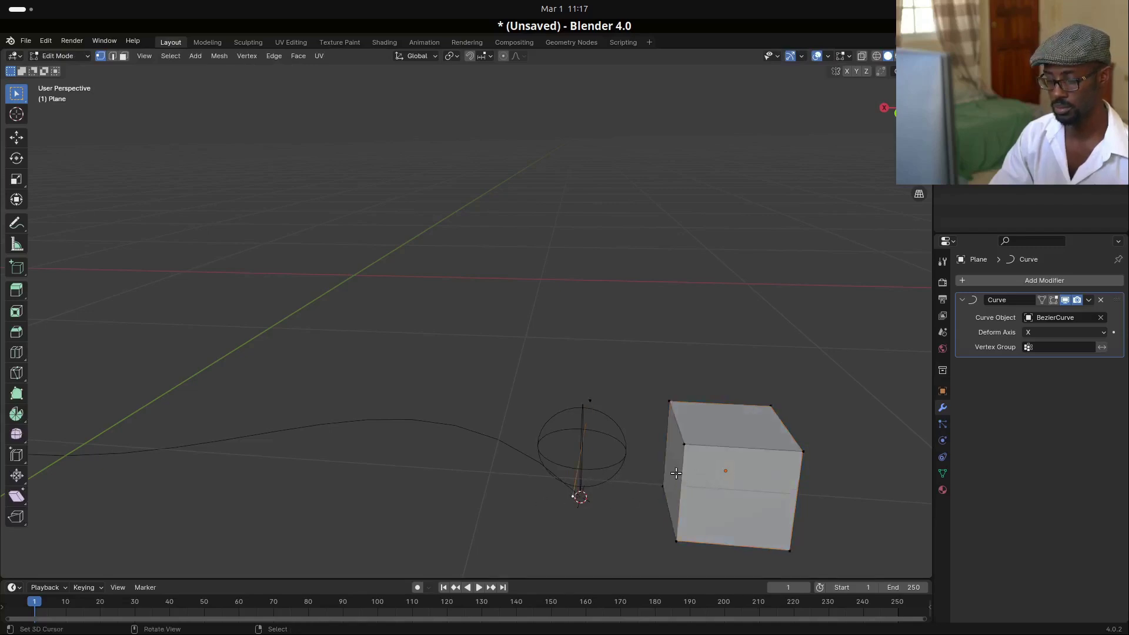
{"action": "key", "text": "ctrl+p"}
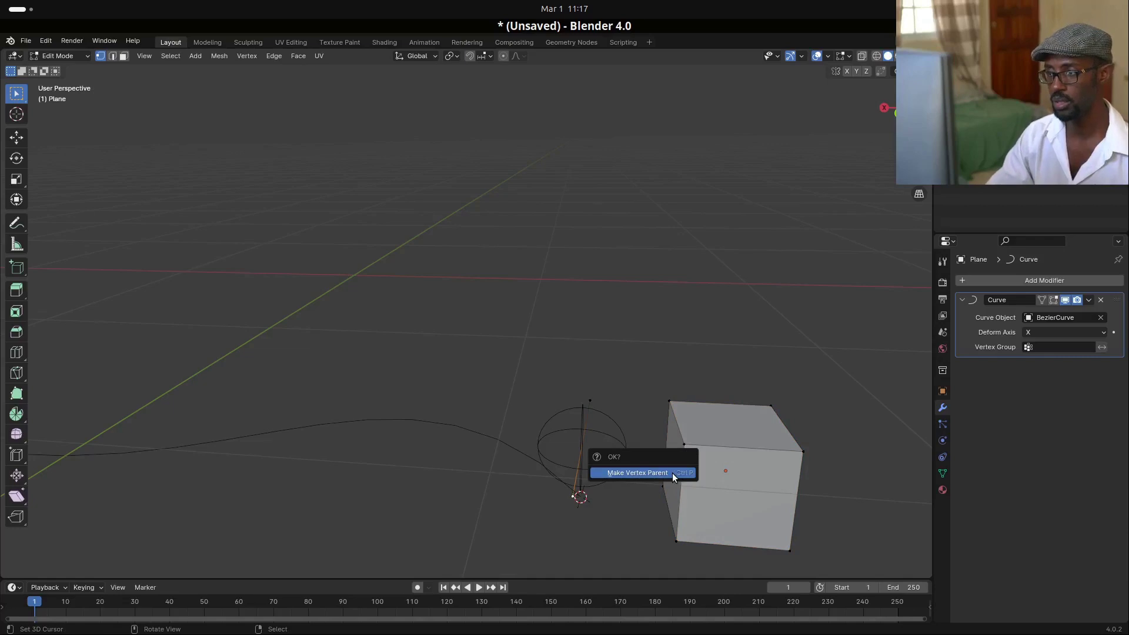
{"action": "left_click", "coordinate": [636, 475]}
{"action": "scroll", "coordinate": [604, 480], "scroll_direction": "down", "scroll_amount": 4}
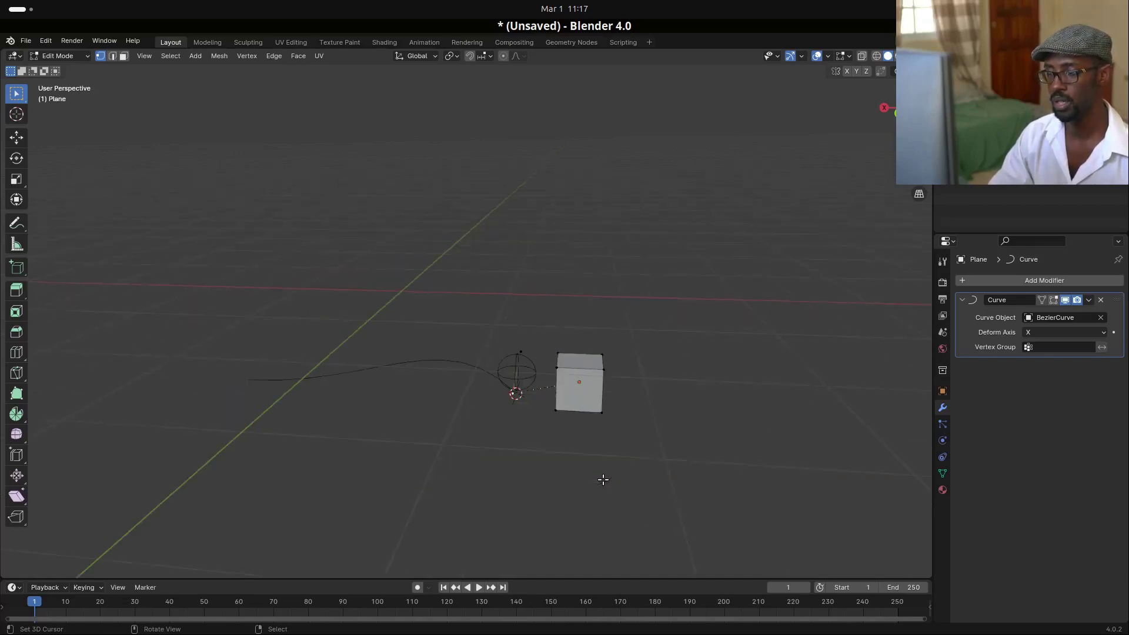
{"action": "scroll", "coordinate": [604, 480], "scroll_direction": "up", "scroll_amount": 2}
{"action": "key", "text": "Tab"}
Slide the sphere-bounded plane object along the global X axis so its parented cube travels to the curve's start
{"action": "scroll", "coordinate": [556, 425], "scroll_direction": "up", "scroll_amount": 2}
{"action": "left_click", "coordinate": [586, 437]}
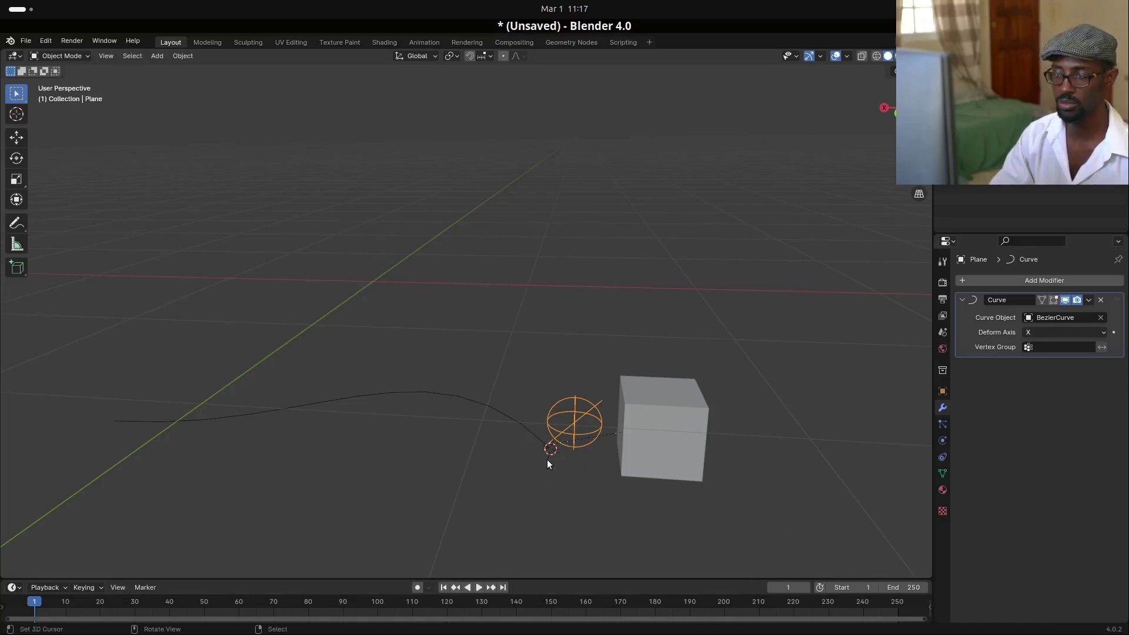
{"action": "key", "text": "g"}
{"action": "key", "text": "x"}
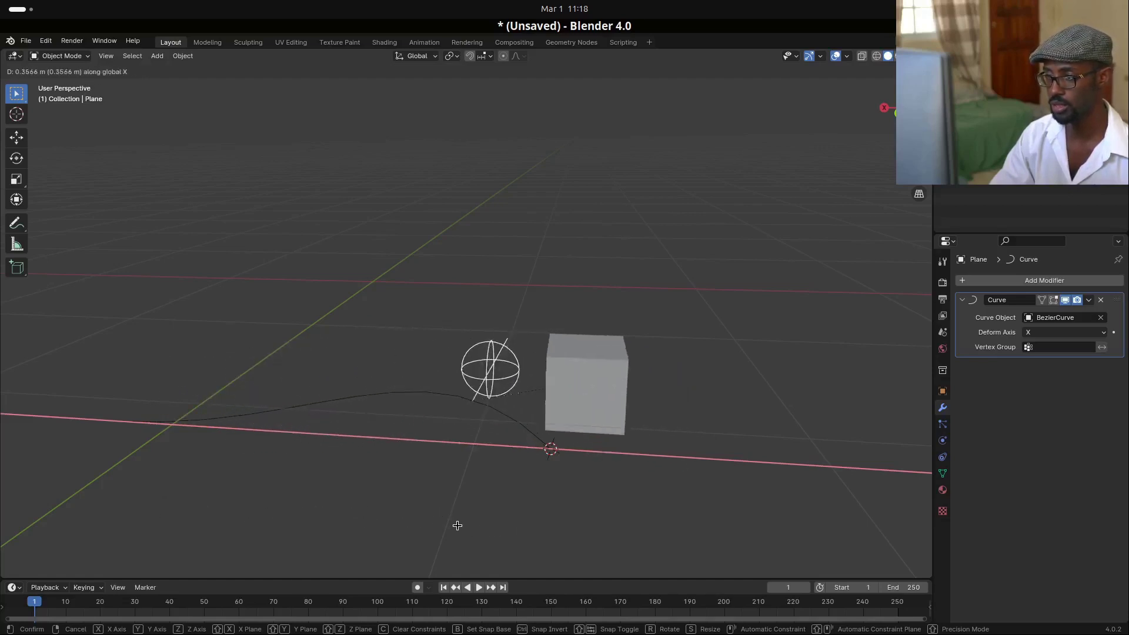
{"action": "left_click", "coordinate": [141, 513]}
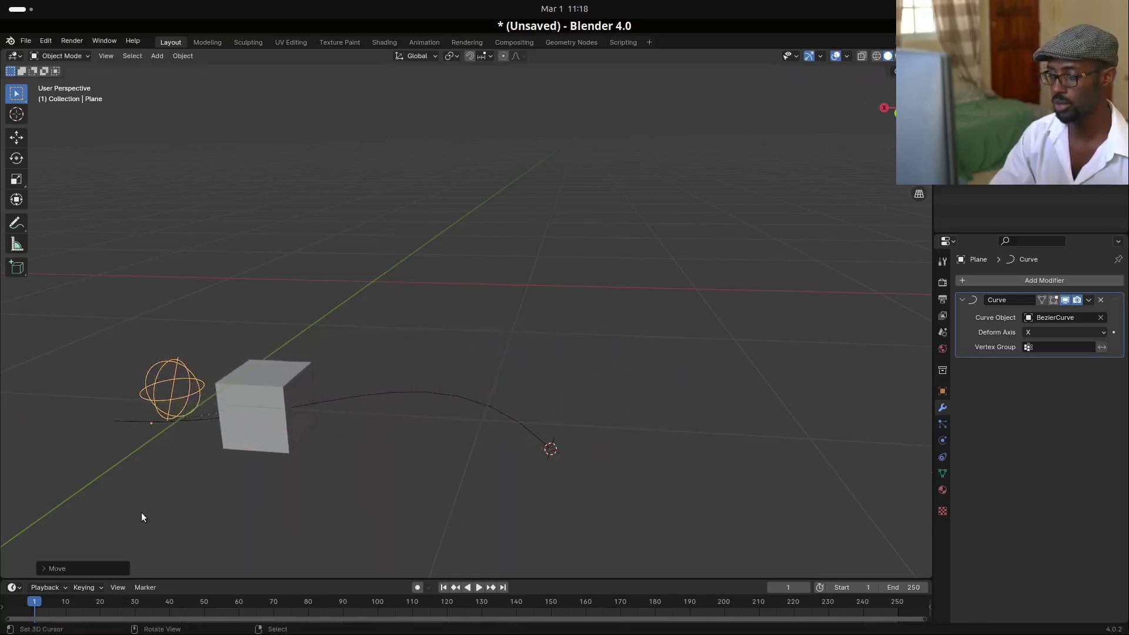
Enlarge the timeline area and slide the plane object along the global X axis back near the curve's end
{"action": "left_click_drag", "start_coordinate": [498, 580], "coordinate": [496, 490]}
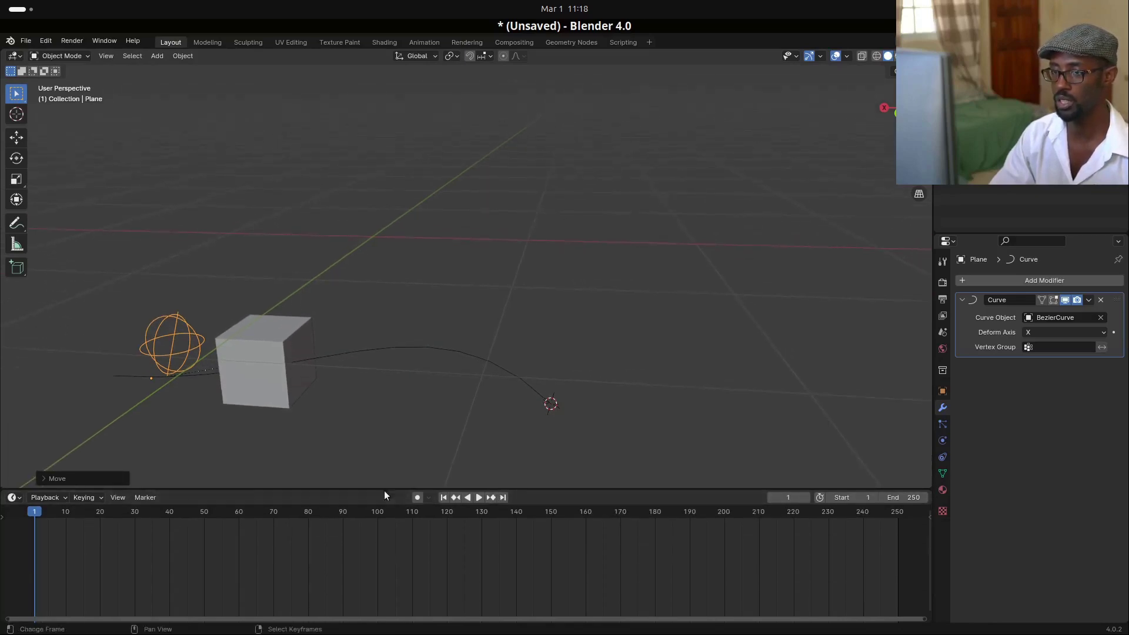
{"action": "key", "text": "g"}
{"action": "key", "text": "x"}
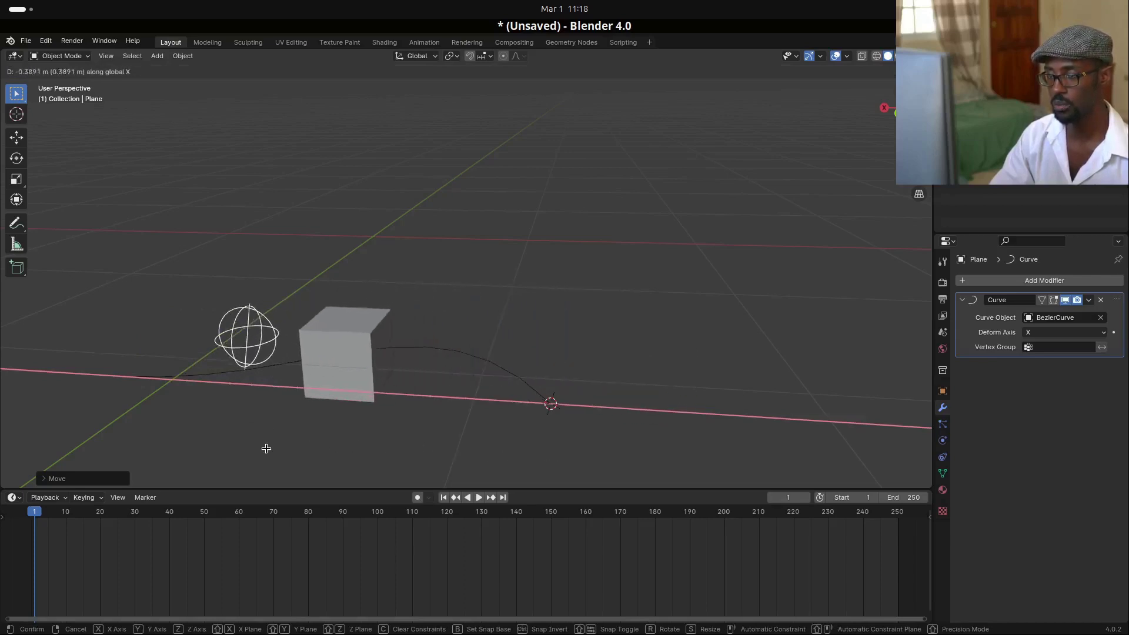
{"action": "left_click", "coordinate": [533, 474]}
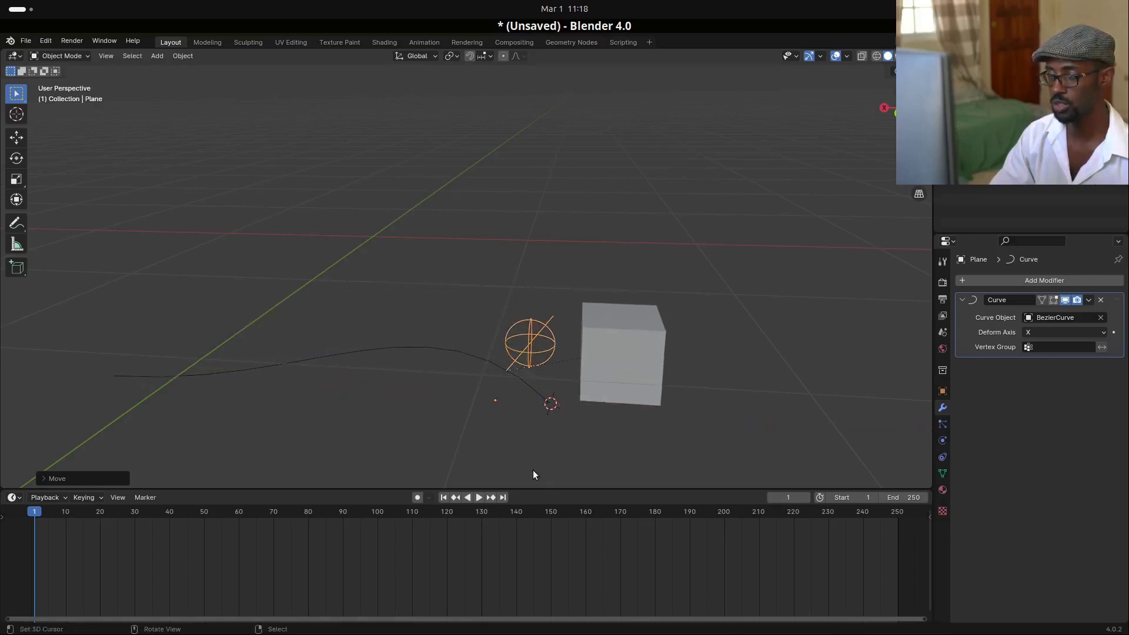
Try rotating the vertex-parented cube about the global Y axis
{"action": "left_click", "coordinate": [625, 395]}
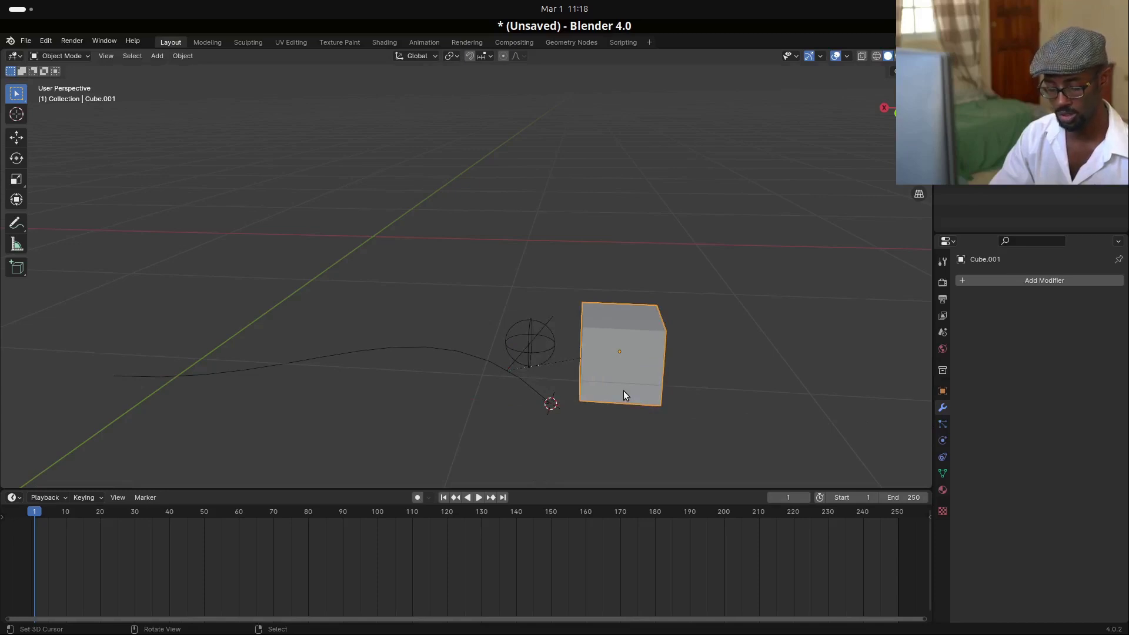
{"action": "key", "text": "r"}
{"action": "key", "text": "y"}
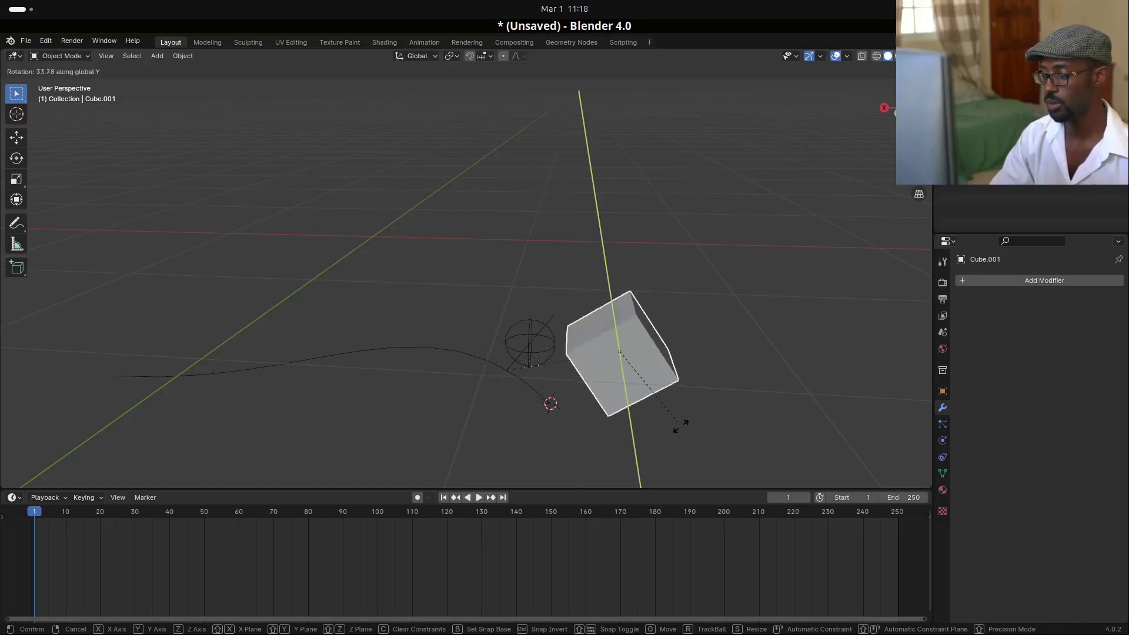
{"action": "key", "text": "Escape"}
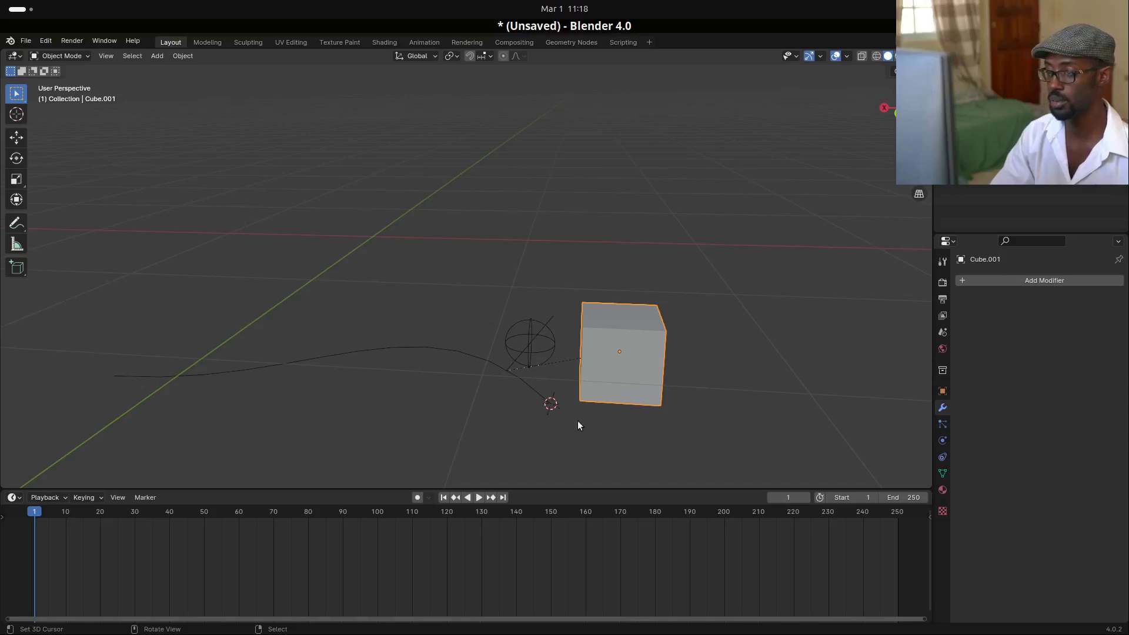
Play the timeline briefly and scrub the playhead back near its start, stopping at frame 2
{"action": "key", "text": "space"}
{"action": "left_click_drag", "start_coordinate": [73, 523], "coordinate": [38, 525]}
{"action": "key", "text": "space"}
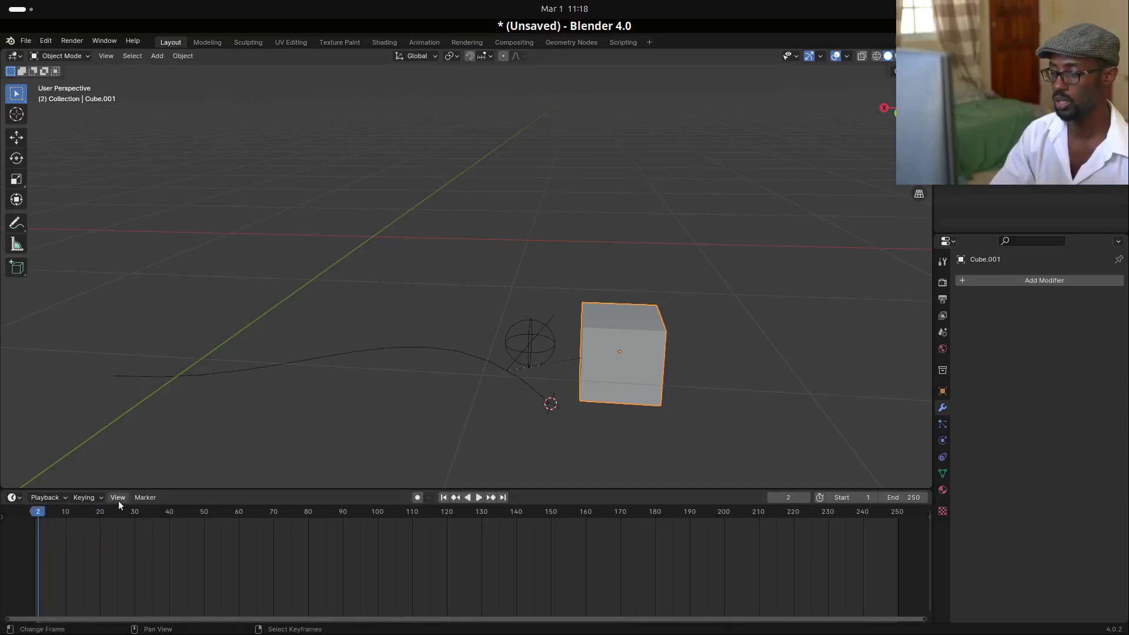
{"action": "scroll", "coordinate": [587, 396], "scroll_direction": "up", "scroll_amount": 2}
{"action": "scroll", "coordinate": [593, 398], "scroll_direction": "down", "scroll_amount": 4}
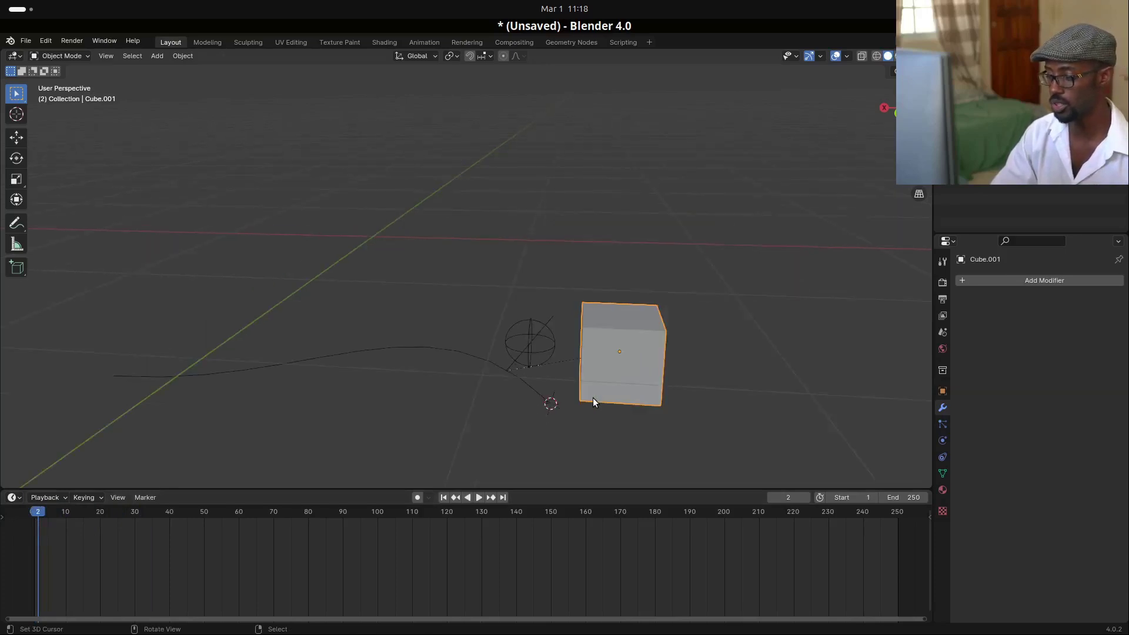